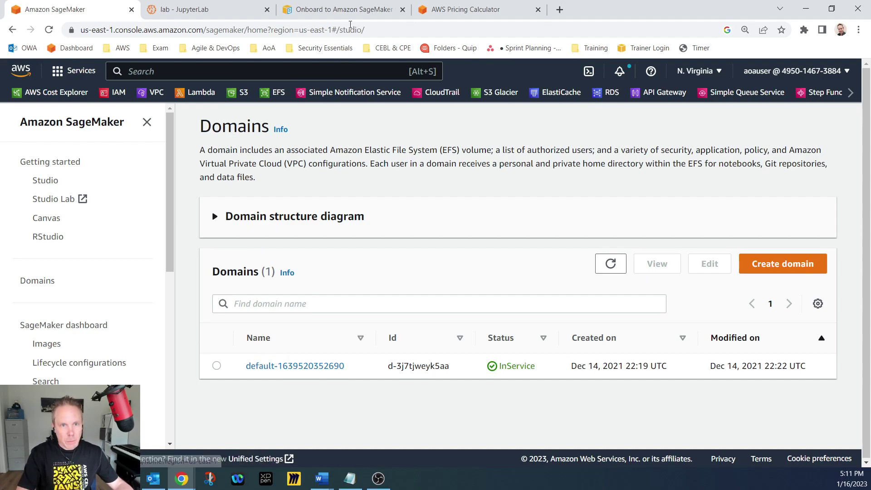
Step: Open the SageMaker domain onboarding documentation and view its Set Up Amazon SageMaker Prerequisites page
click(349, 10)
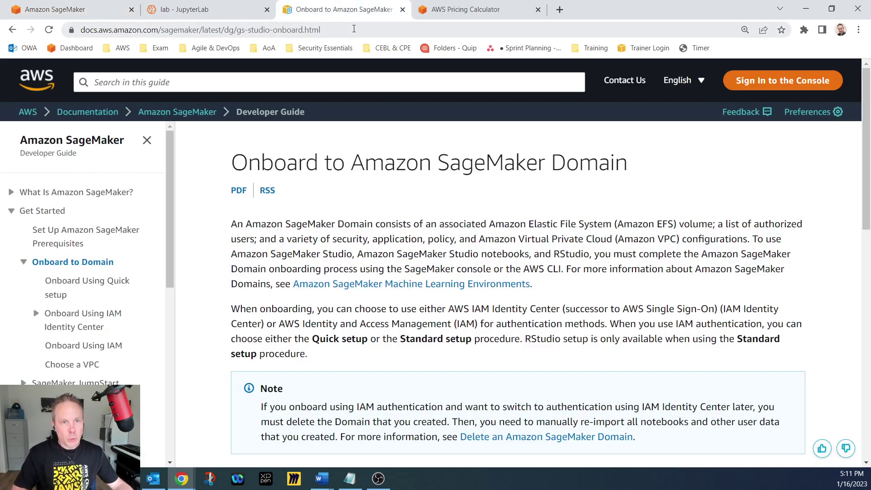
click(354, 29)
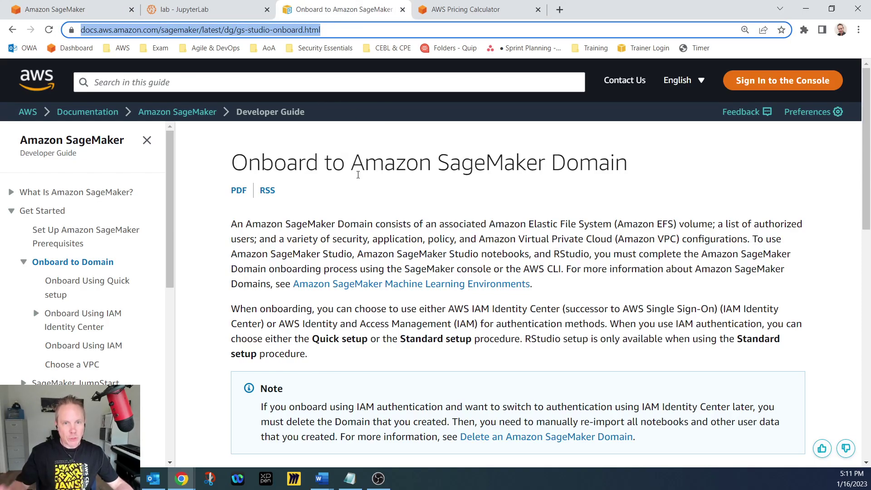
click(122, 230)
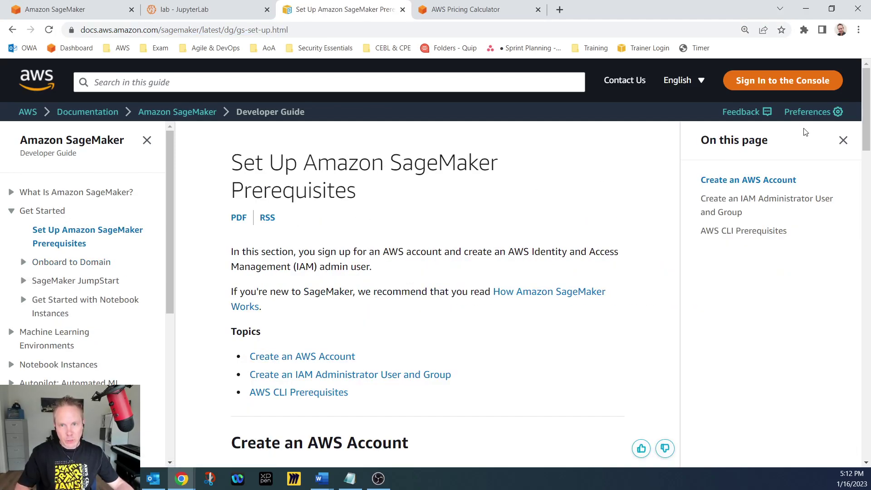
mouse_move(864, 105)
mouse_down()
mouse_move(870, 383)
mouse_move(868, 107)
mouse_up()
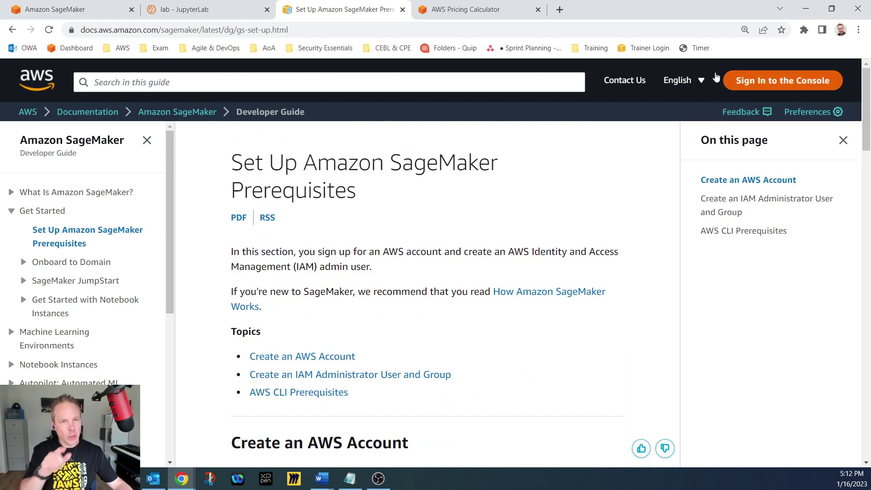
click(195, 14)
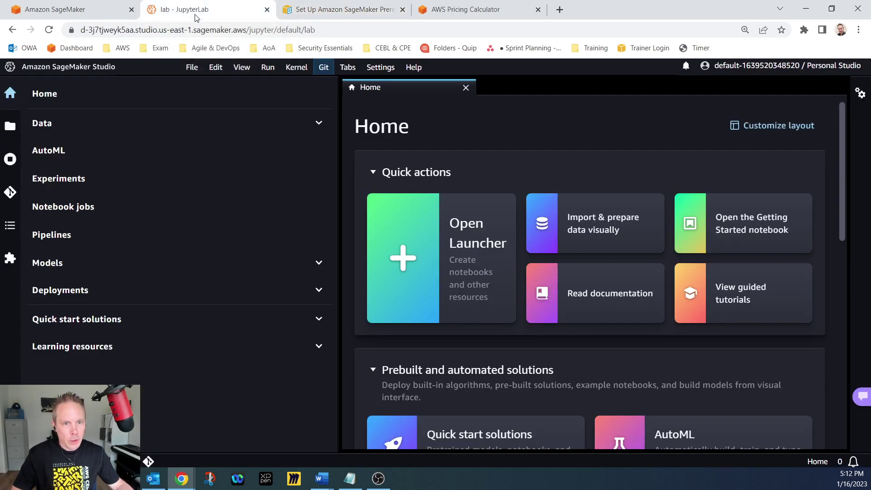
click(107, 11)
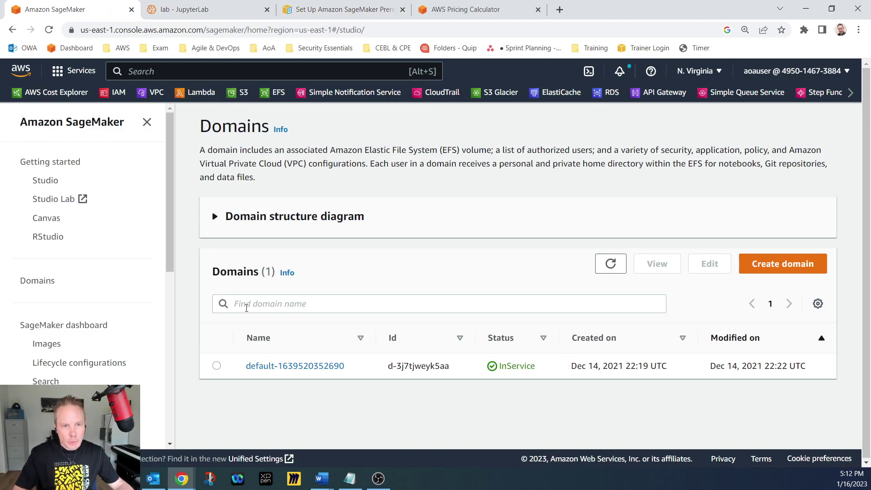
click(286, 367)
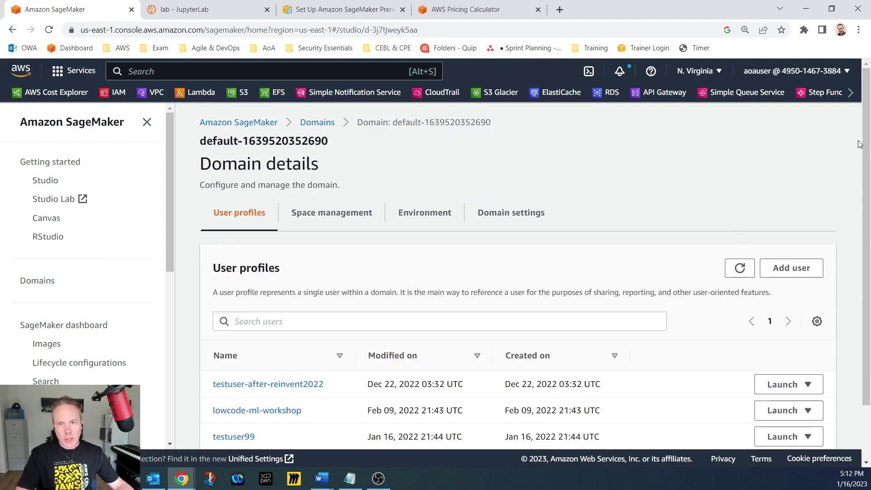
scroll(576, 217, down, 2)
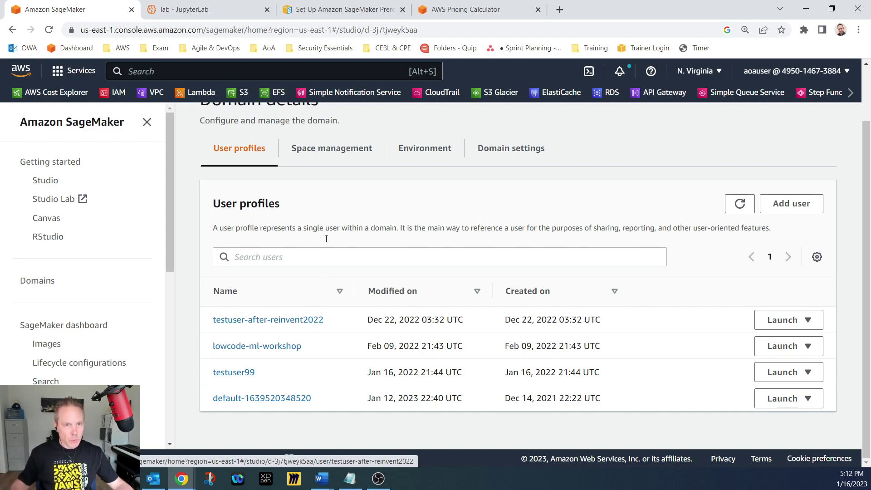
click(330, 156)
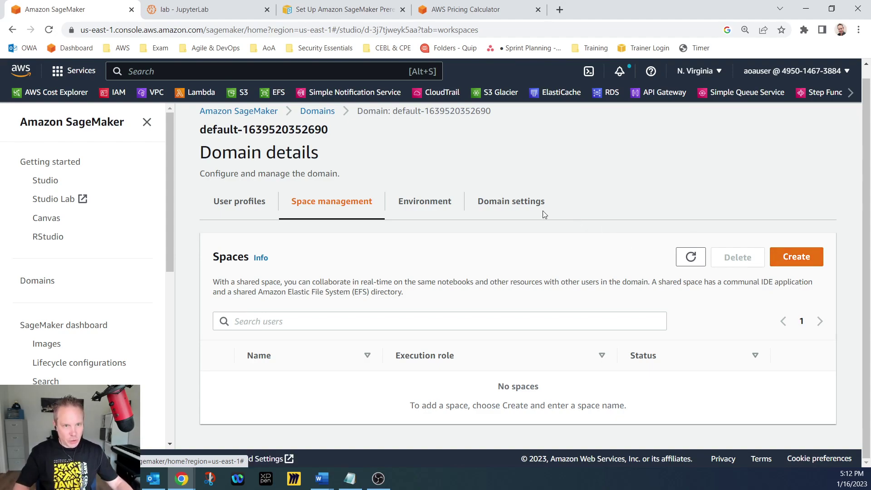
click(244, 213)
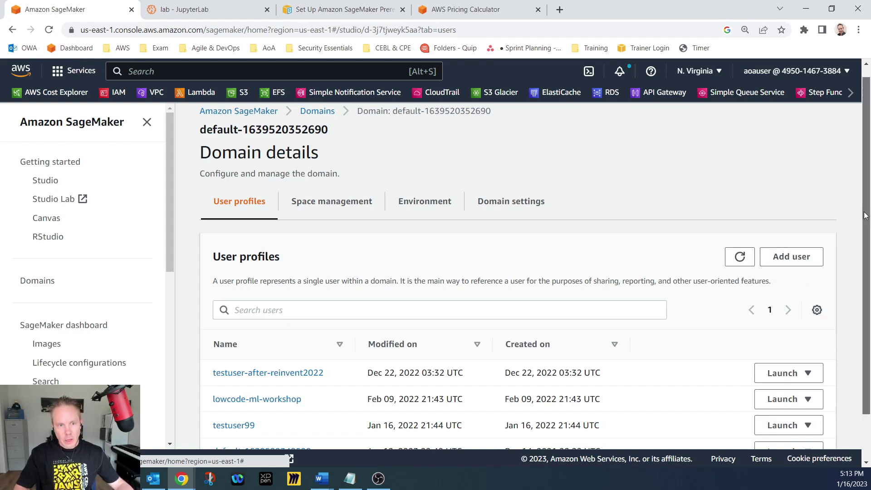
scroll(585, 291, down, 2)
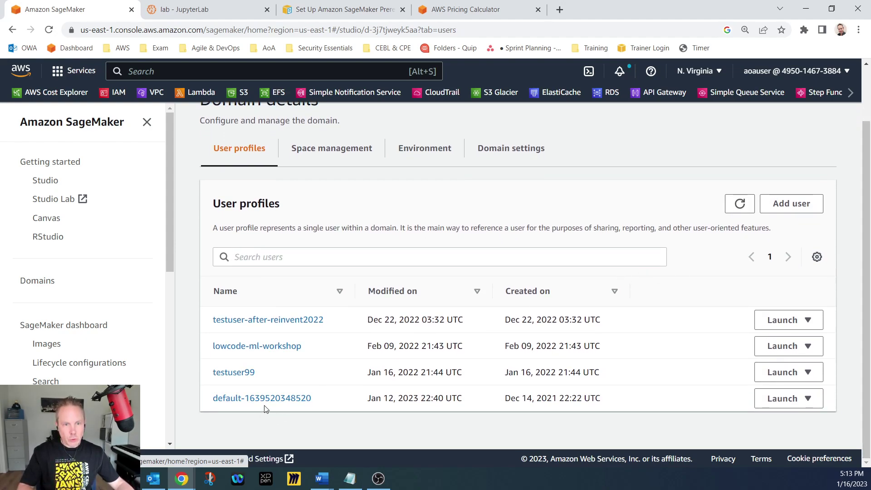
click(799, 406)
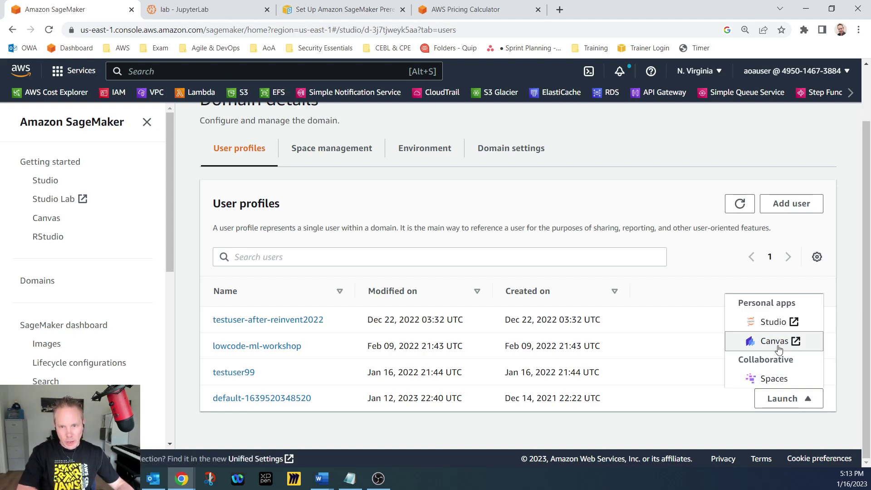
click(774, 322)
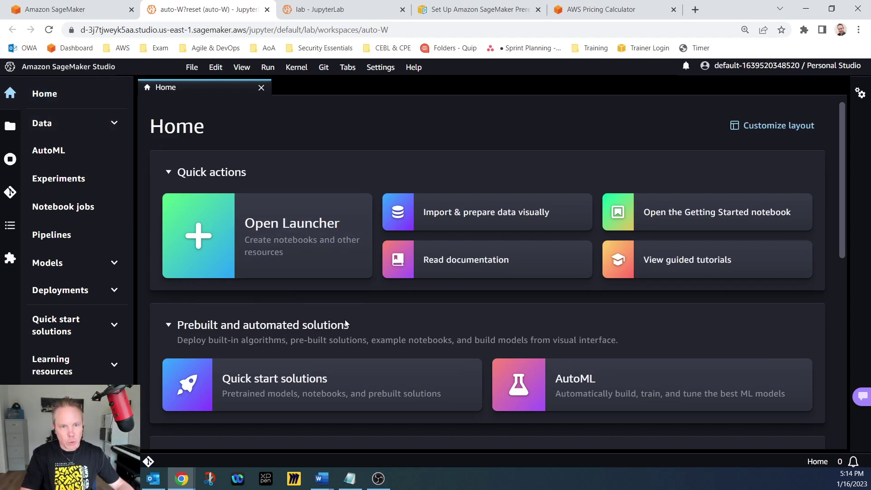
Step: Create a notebook from the Launcher with the Data Science image, Python 3 kernel and ml.t3.medium instance
mouse_move(325, 226)
click(323, 225)
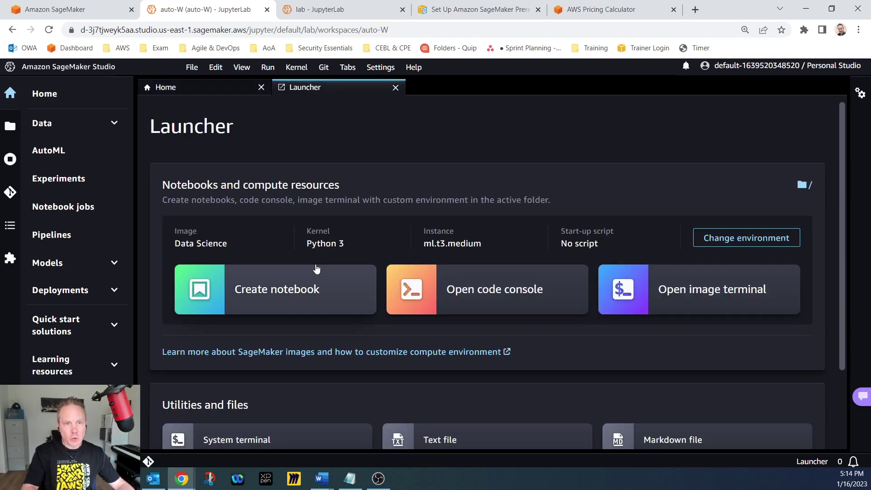
click(303, 292)
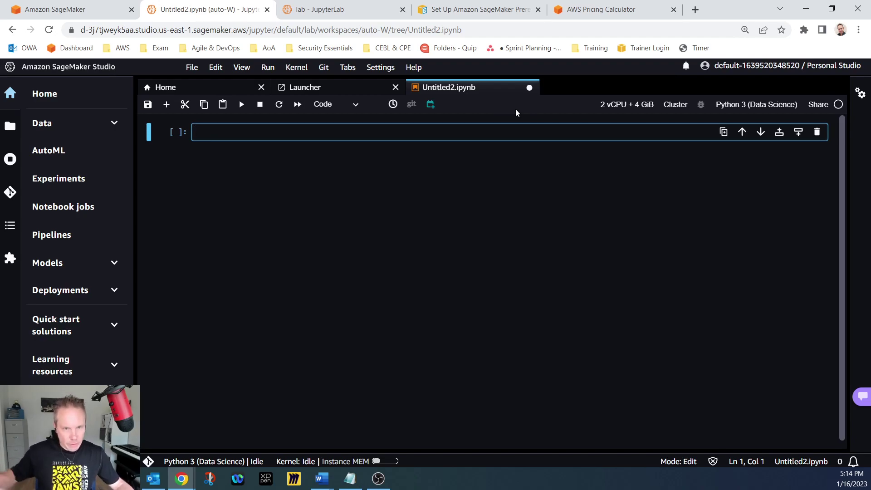
Step: Close the new notebook discarding its changes, and close the Launcher
click(530, 88)
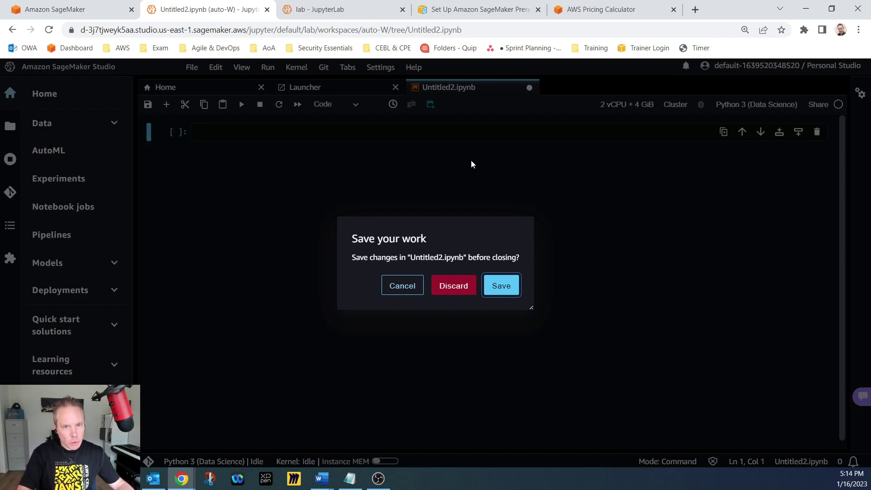
click(455, 292)
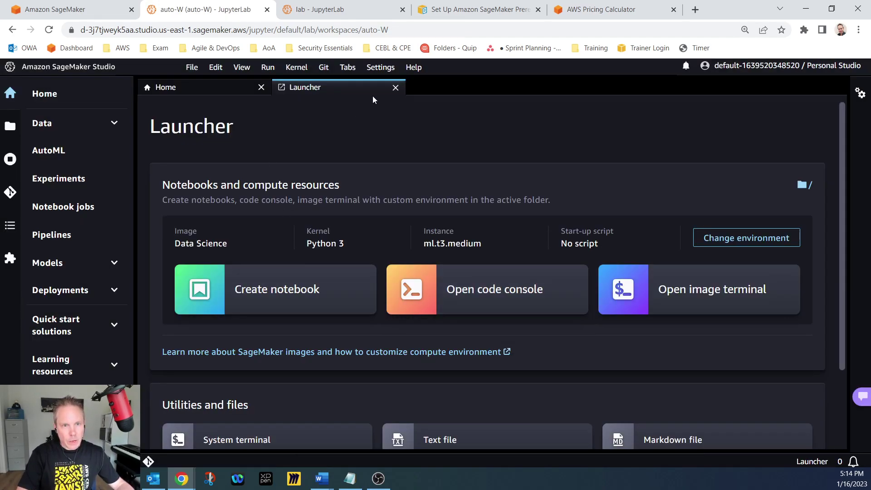
click(396, 87)
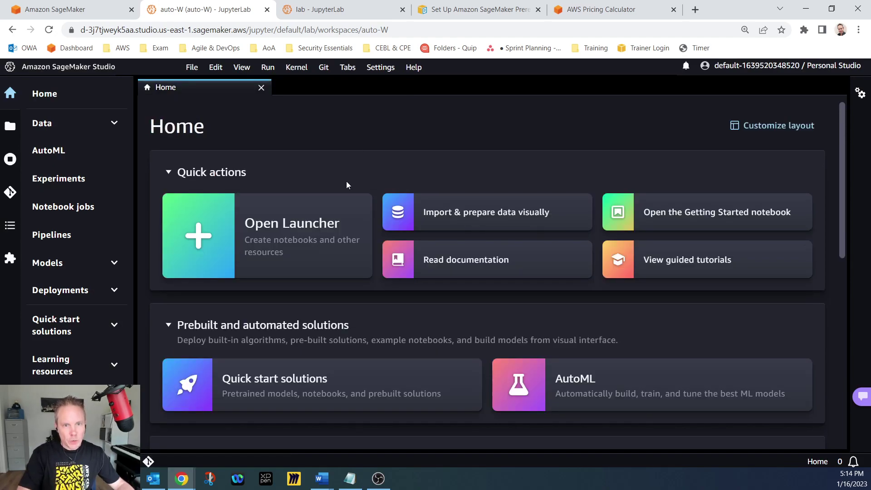
Step: Start a new flow for importing and preparing data visually, and return to the Studio home page
click(470, 219)
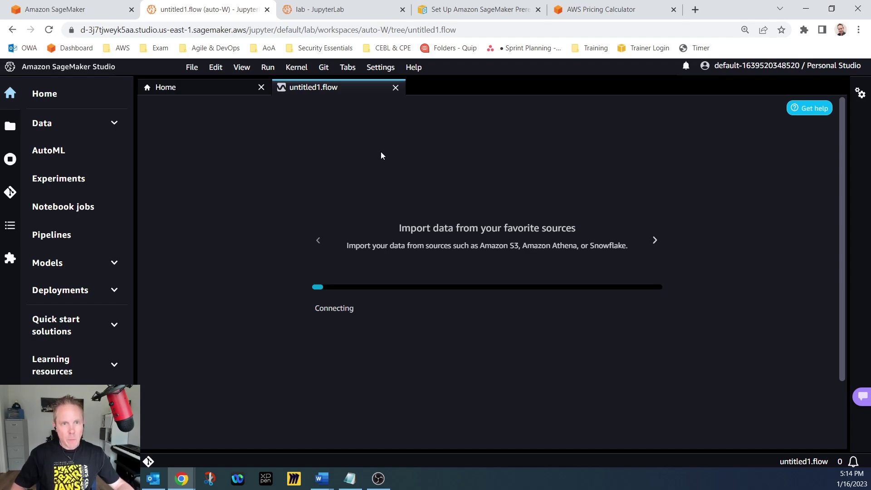
click(209, 89)
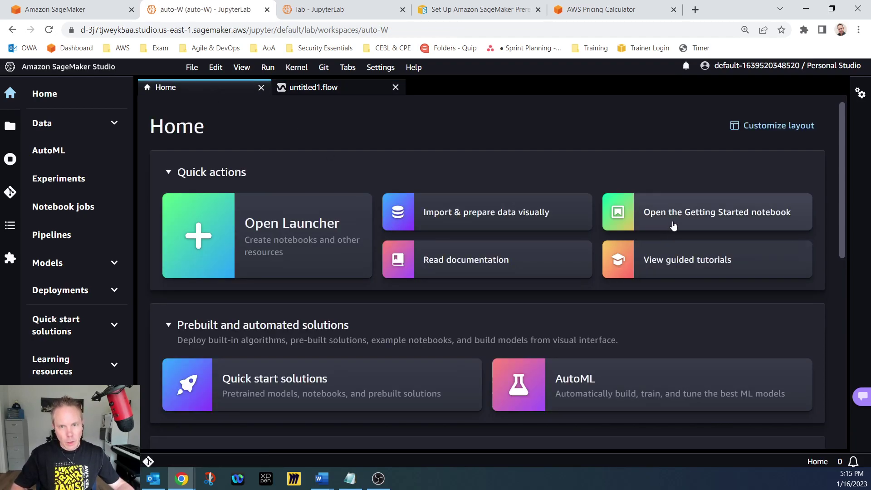
Step: Open the Getting Started notebook with the Data Science image, Python 3 kernel, ml.t3.medium instance and no start-up script
click(686, 218)
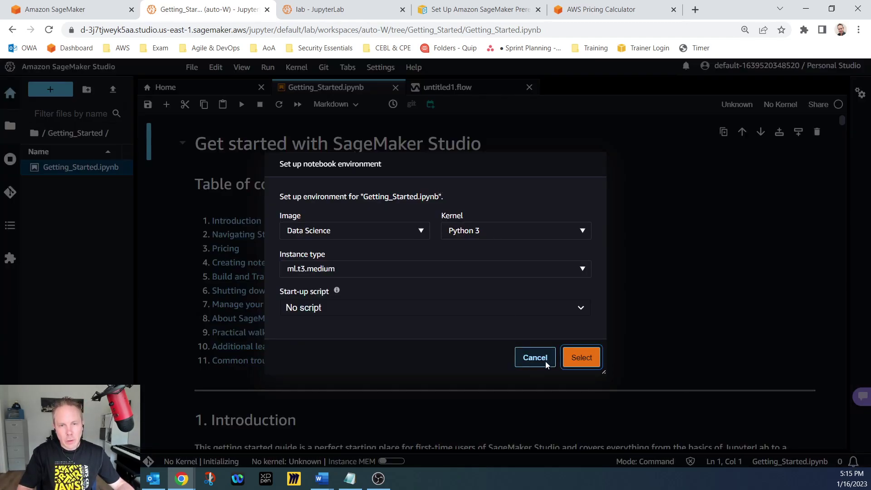
click(571, 361)
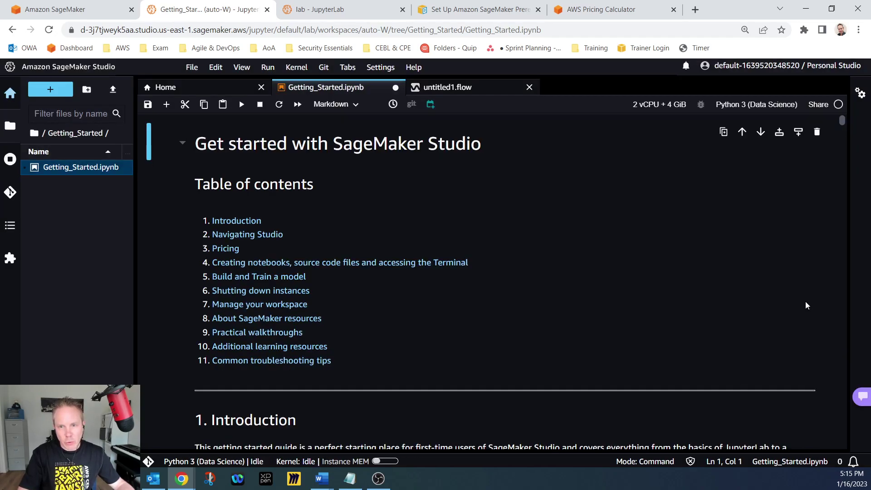
Step: Read through the Getting Started notebook's sections on Studio navigation, pricing and creating notebooks
key(Down)
key(Down)
key(Down)
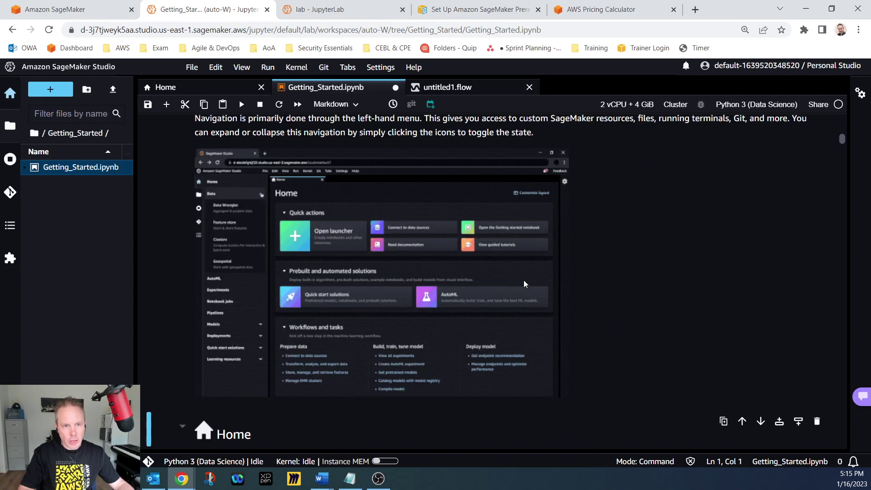
key(Down)
key(Down)
key(Down)
key(Down)
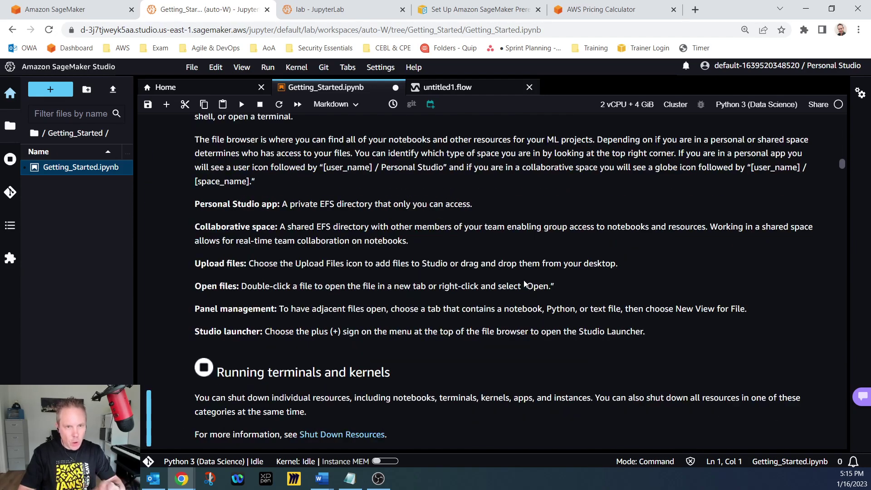
key(Down)
key(Down)
key(Down)
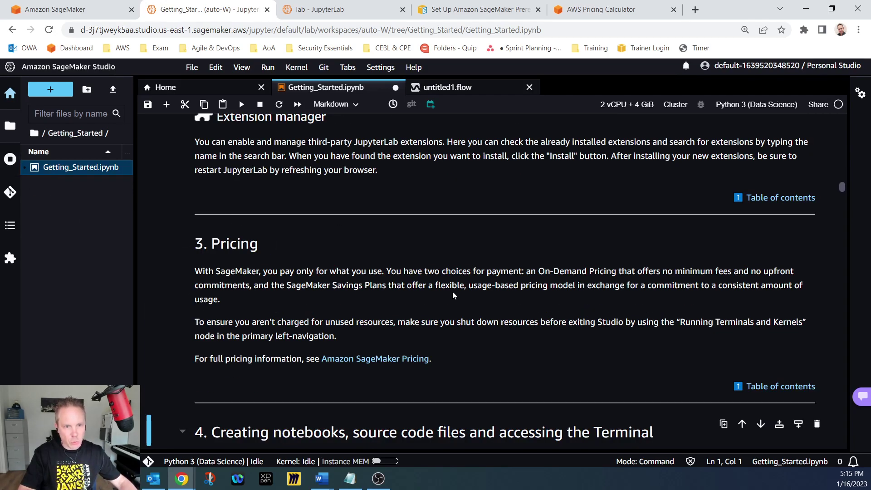
key(Down)
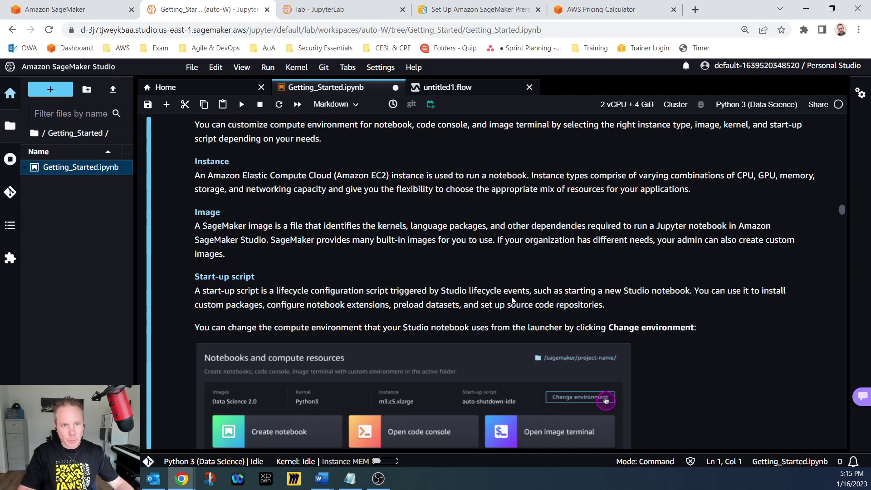
Step: Open the Studio documentation from the home page and view the Prerequisites topic under SageMaker Domain
click(212, 88)
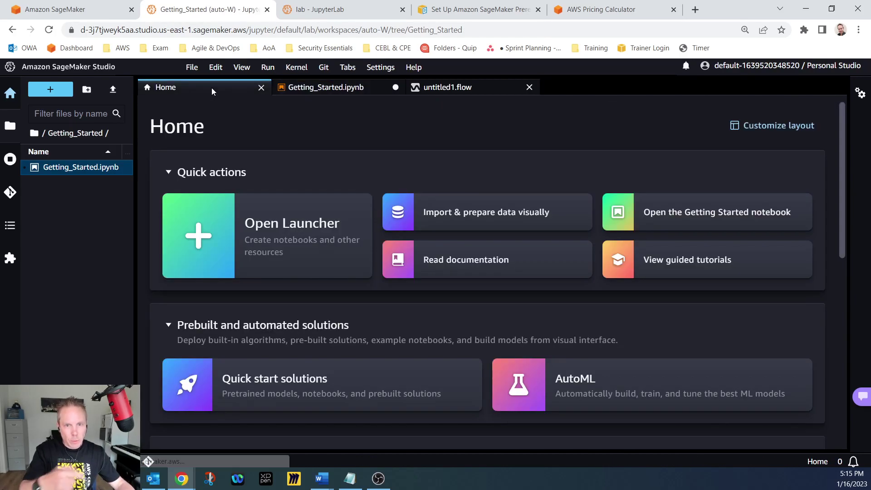
click(458, 261)
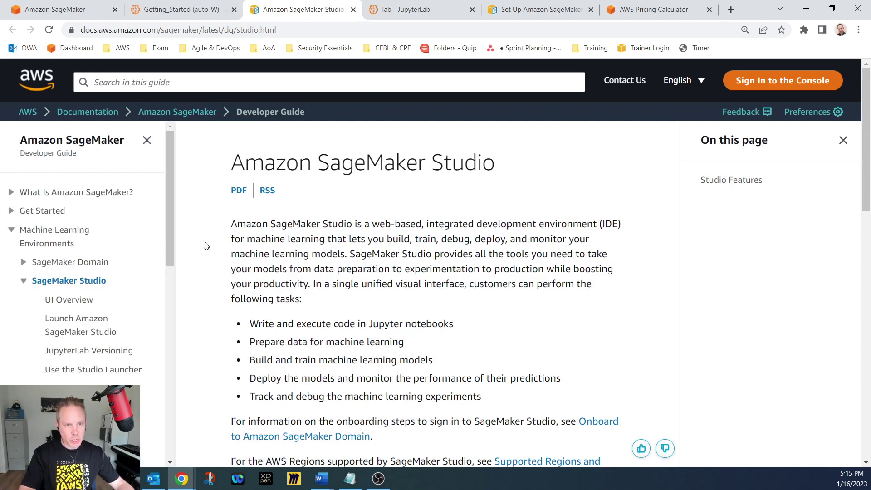
drag(167, 222, 176, 262)
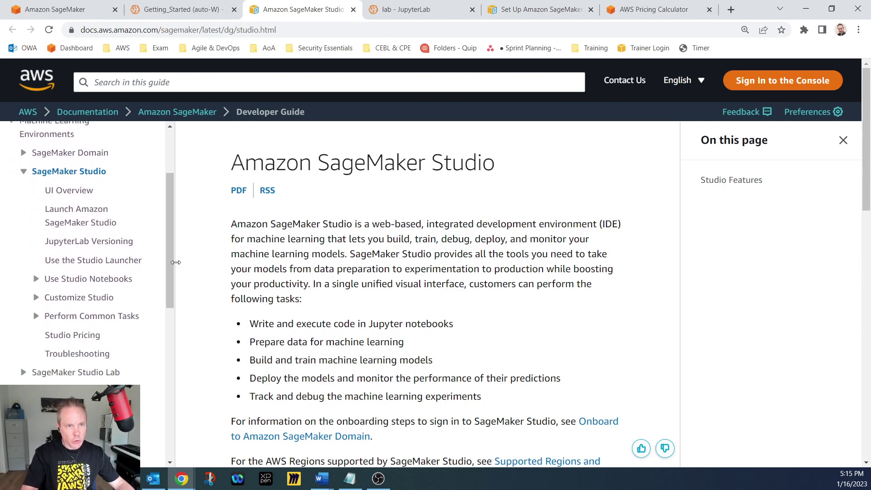
click(25, 155)
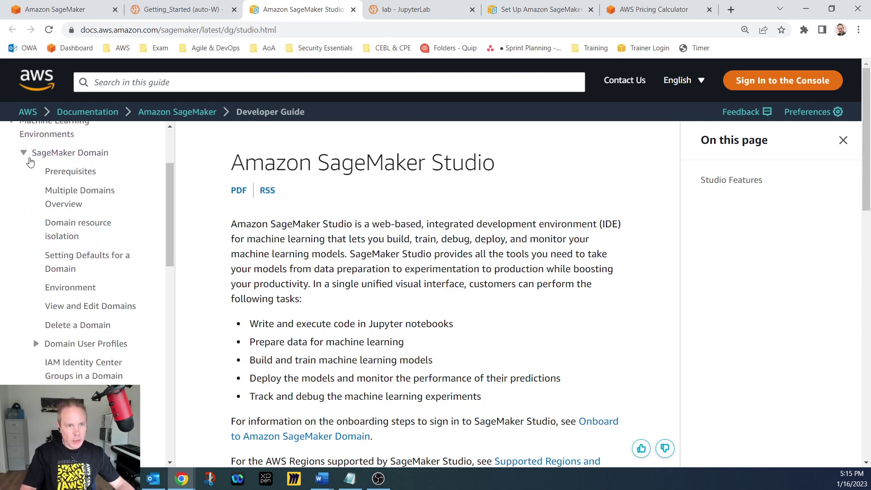
click(71, 171)
Step: Browse the developer guide's contents by expanding the Label Data, Process Data and Training sections
drag(167, 192, 189, 310)
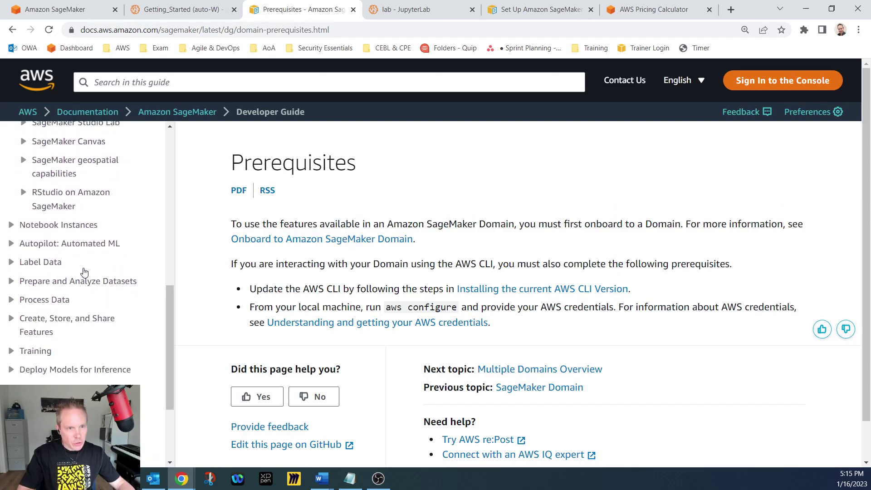
click(11, 263)
drag(168, 259, 179, 344)
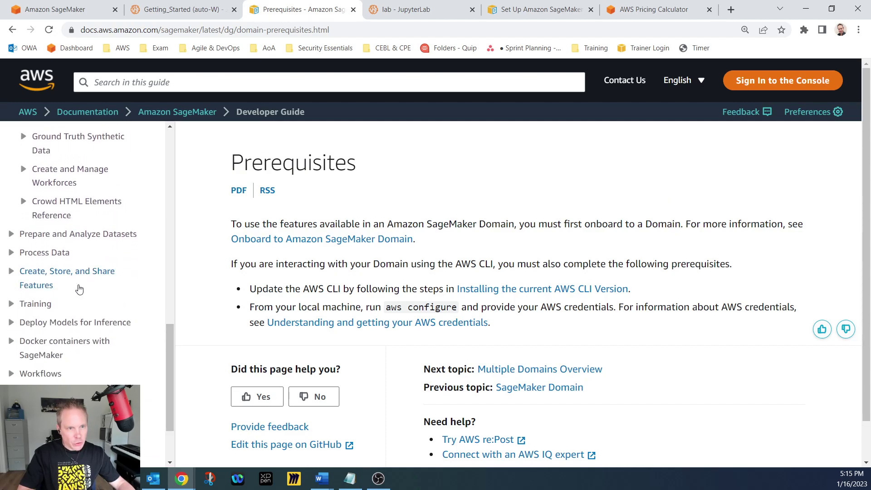
click(11, 253)
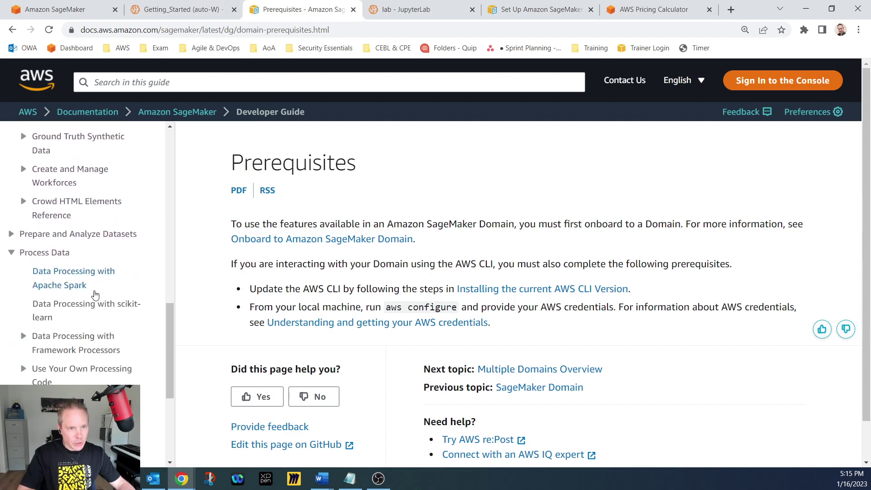
drag(170, 323, 170, 372)
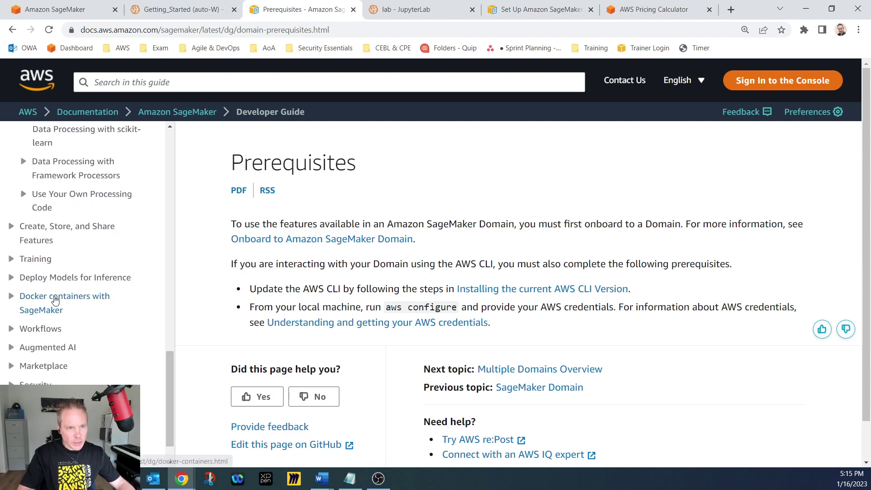
click(12, 259)
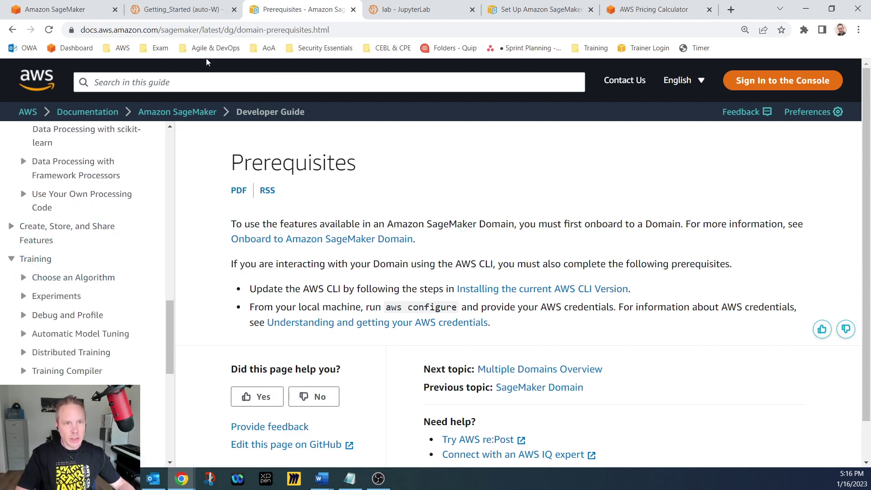
Step: Open the guided tutorials from the Studio home page and look through the code-based and low-code tutorials for data scientists
click(80, 17)
click(151, 13)
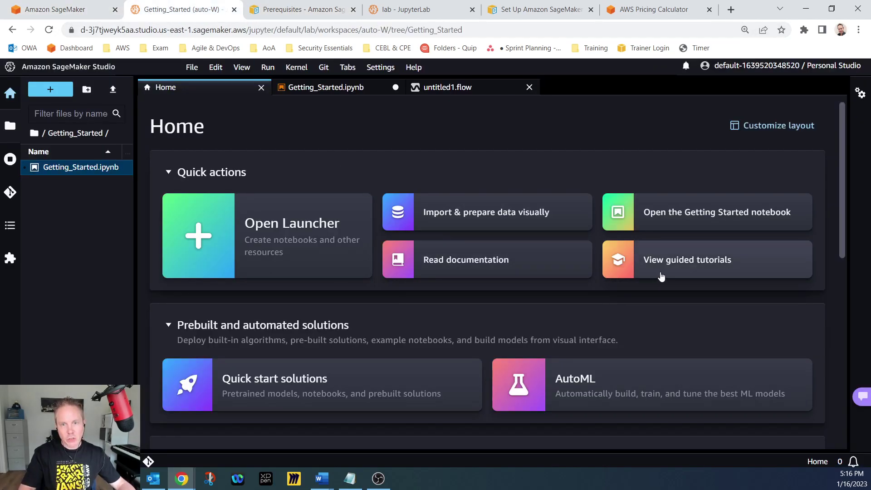
click(679, 263)
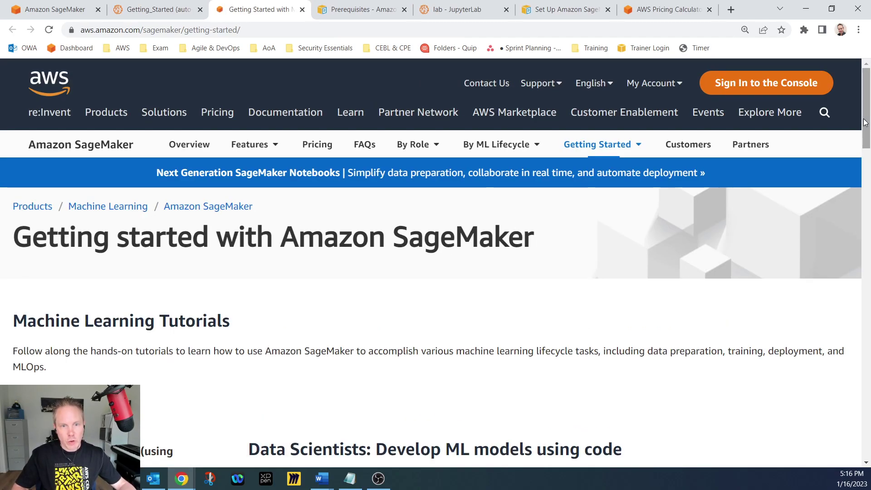
scroll(869, 125, down, 2)
drag(869, 125, 869, 167)
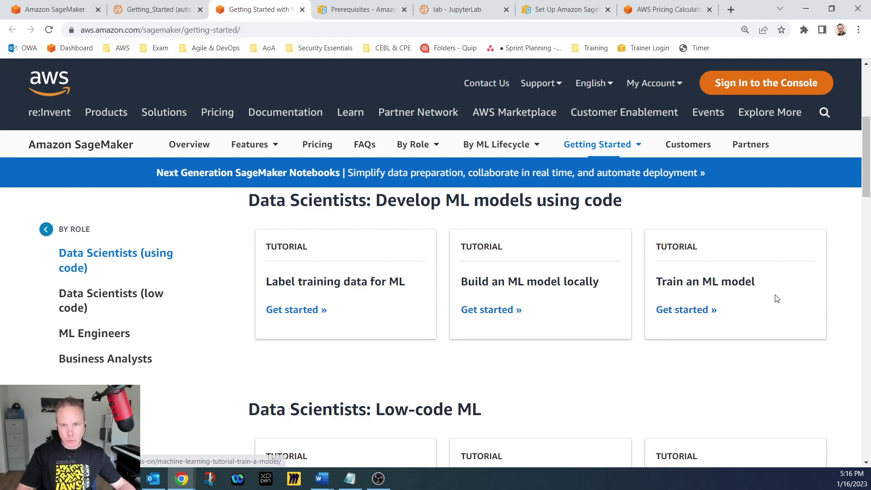
drag(867, 166, 868, 201)
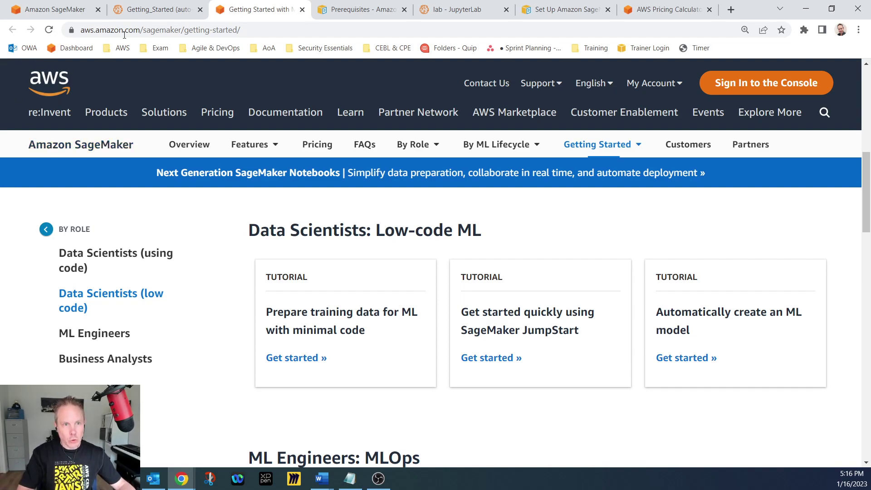
Step: Open Quick start solutions from the Studio home page and browse JumpStart's data types and ML tasks down to the text models
click(144, 16)
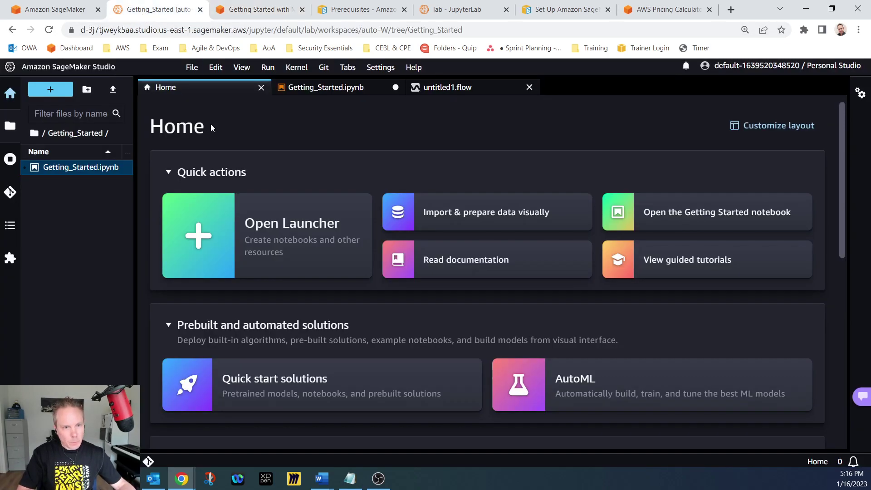
click(272, 383)
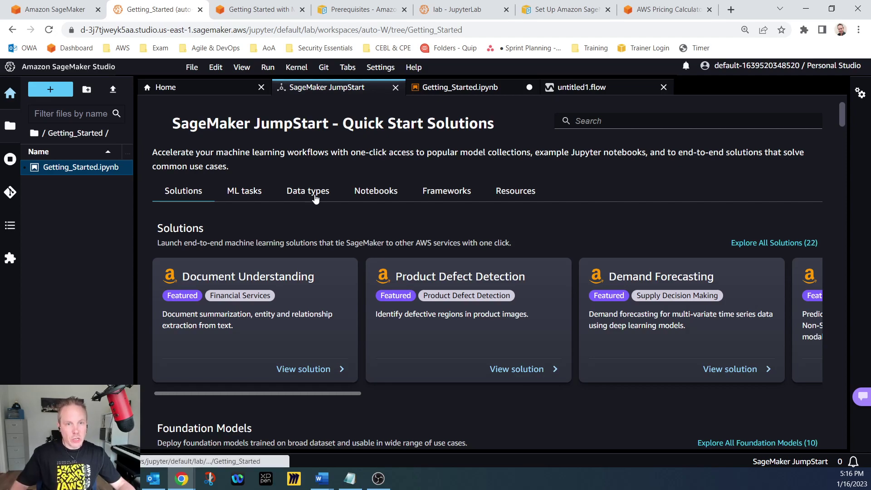
click(314, 199)
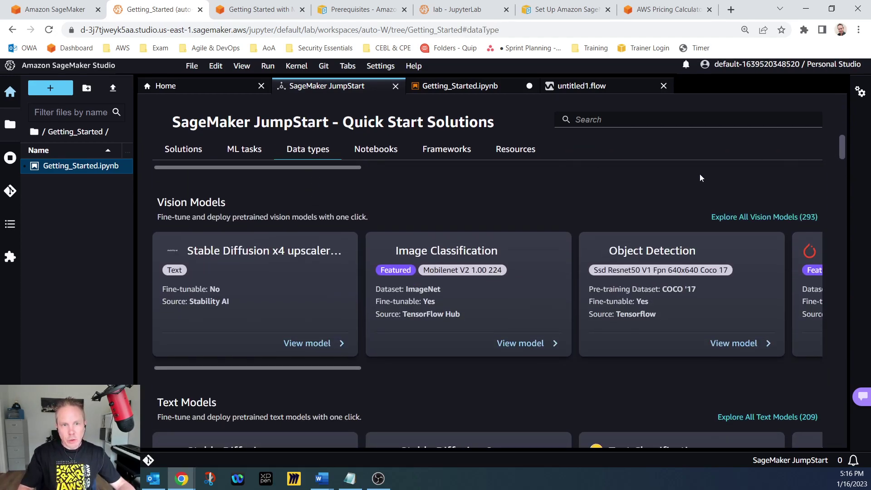
click(247, 149)
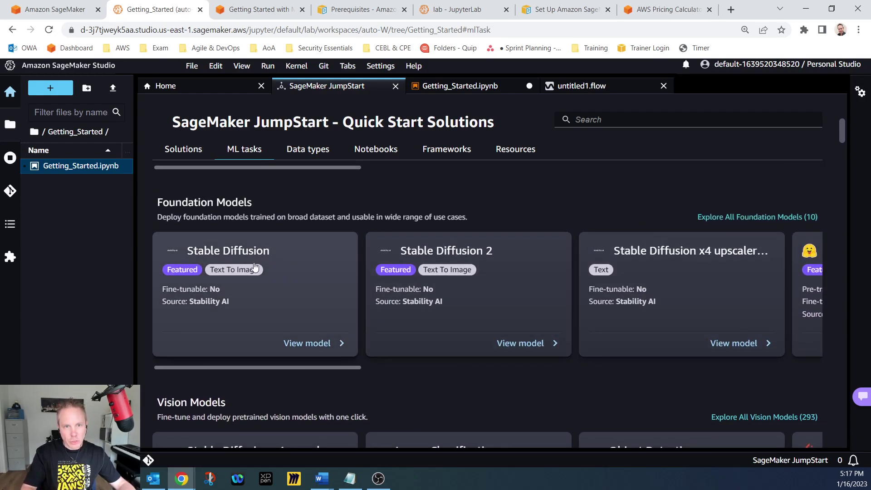
click(315, 157)
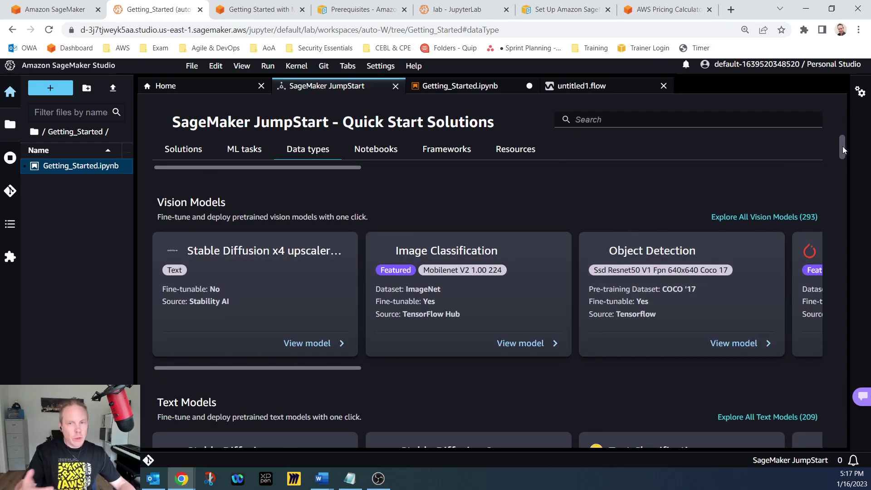
drag(843, 146, 849, 162)
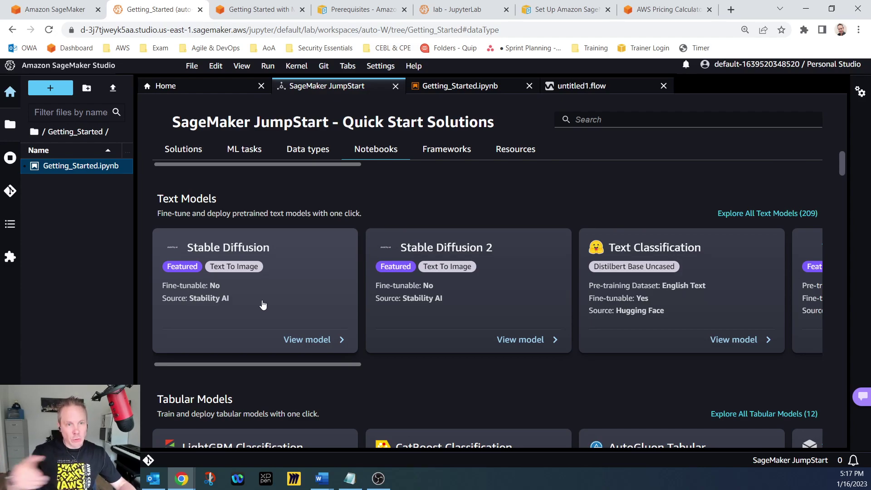
Step: View the Stable Diffusion text model's Deployment Configuration and Security Settings, and close the model page without deploying
click(297, 339)
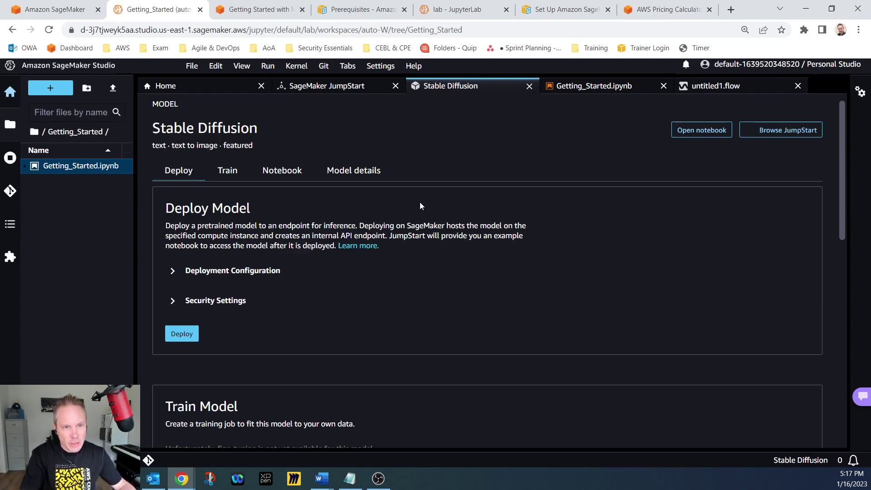
click(172, 271)
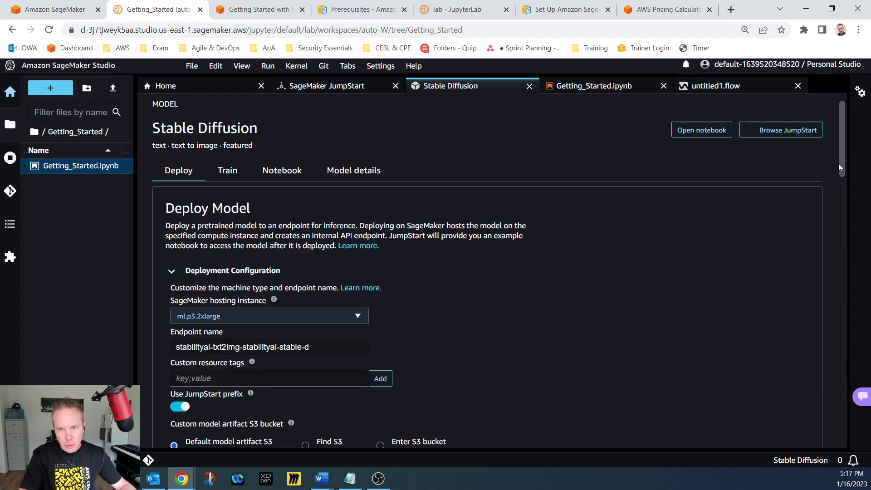
drag(842, 157, 845, 173)
scroll(769, 208, down, 2)
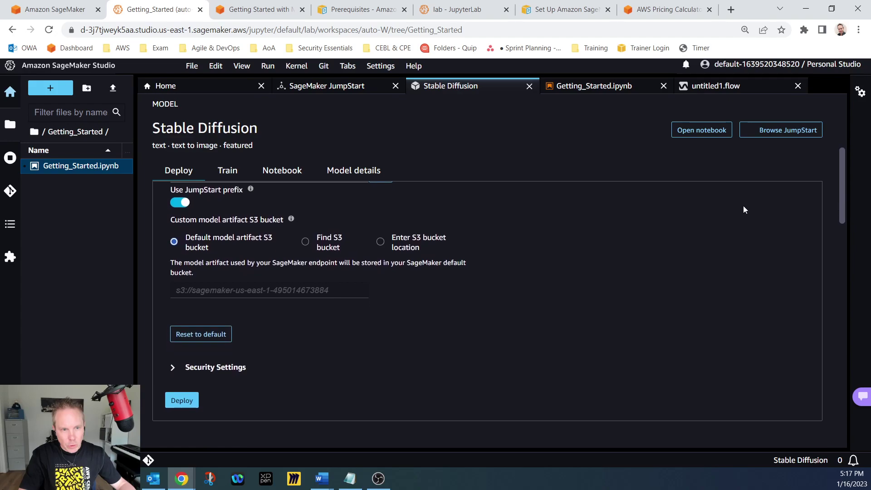
click(172, 367)
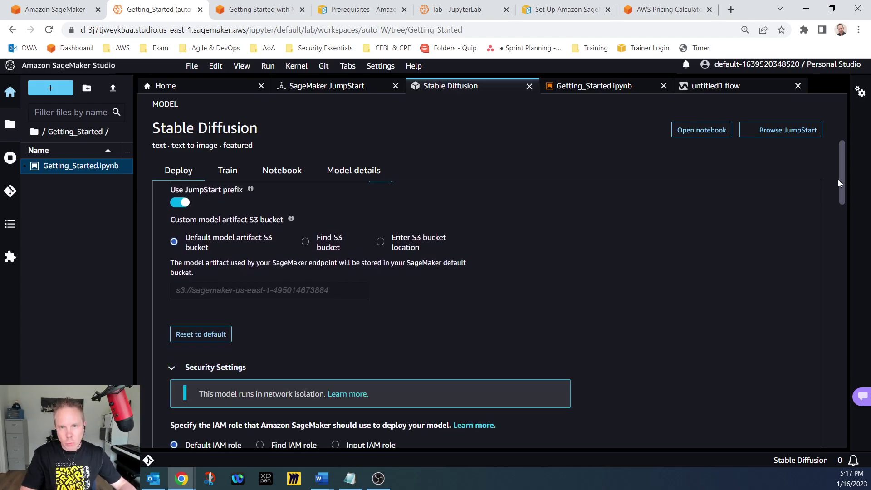
drag(843, 176, 850, 247)
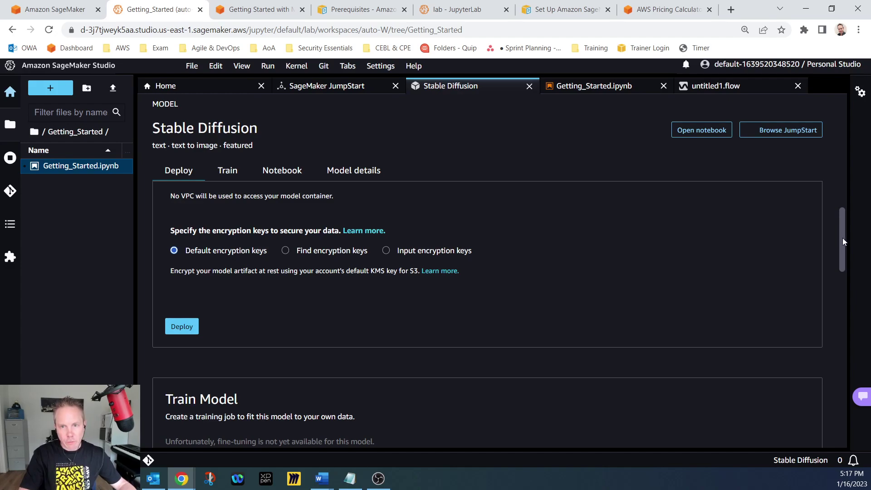
drag(844, 232, 822, 135)
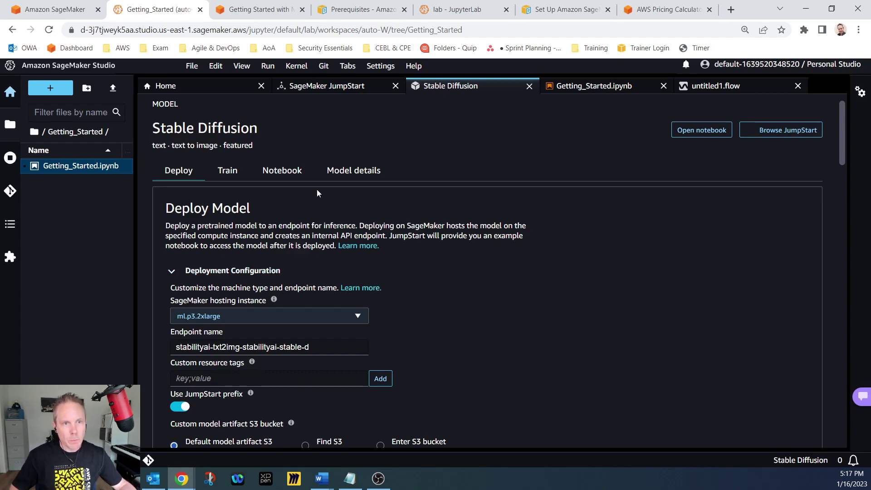
click(529, 86)
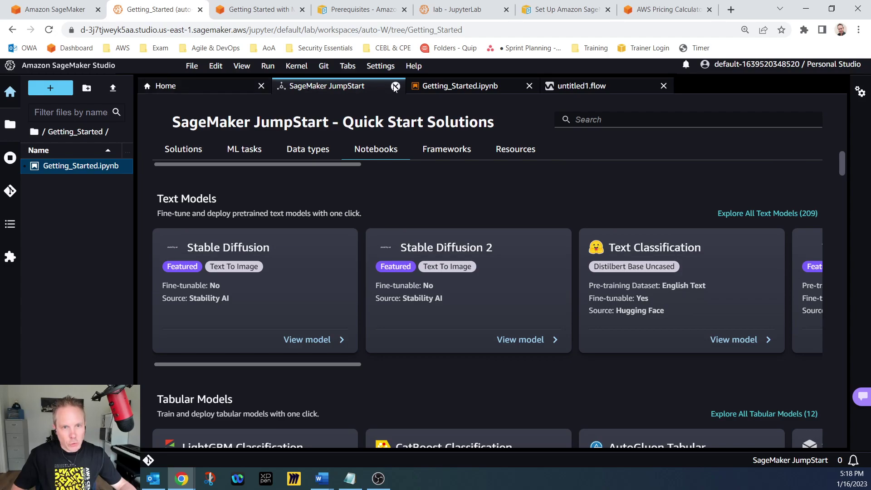
Step: Return to the untitled1.flow Data Wrangler file and review its available data sources and the new sources that can be set up
click(572, 86)
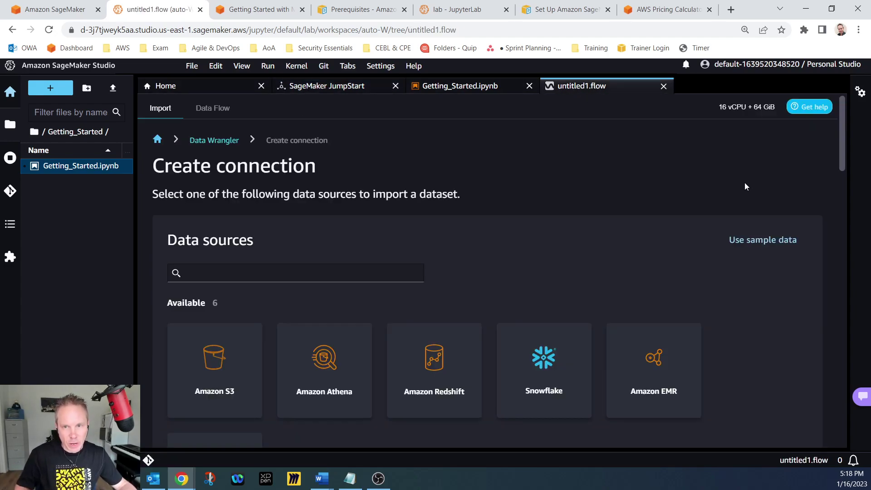
scroll(843, 130, down, 2)
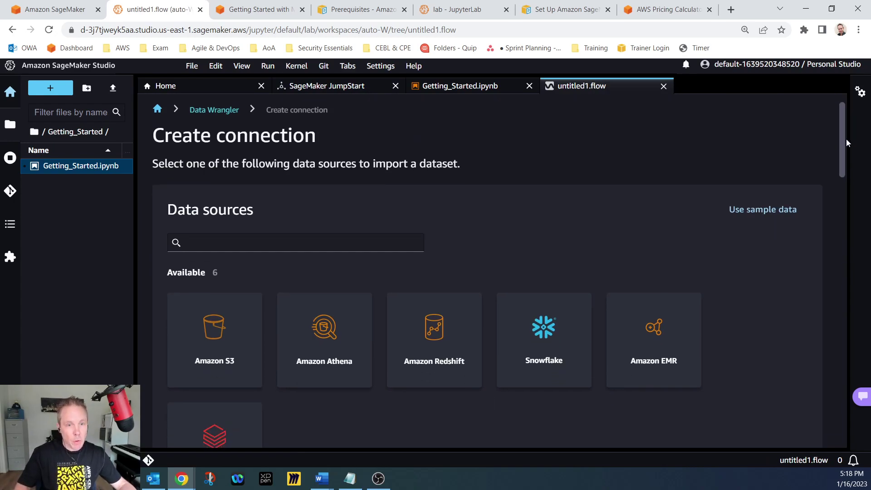
drag(851, 148, 851, 153)
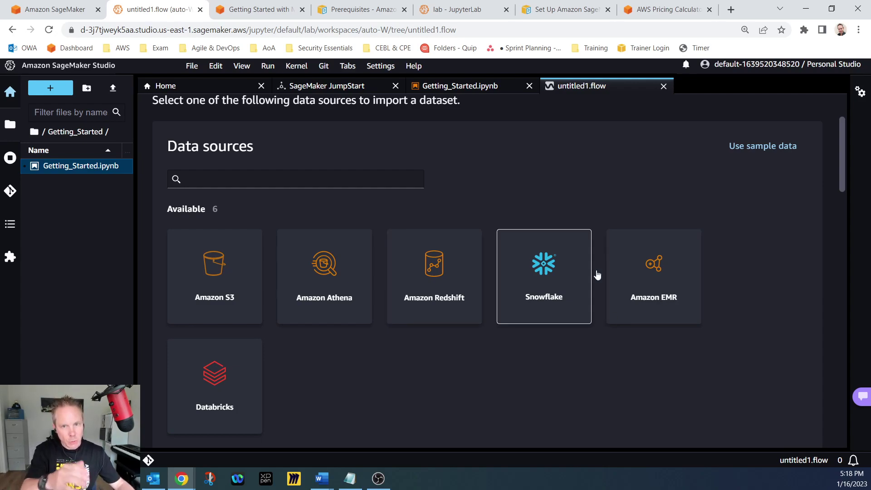
scroll(846, 153, down, 4)
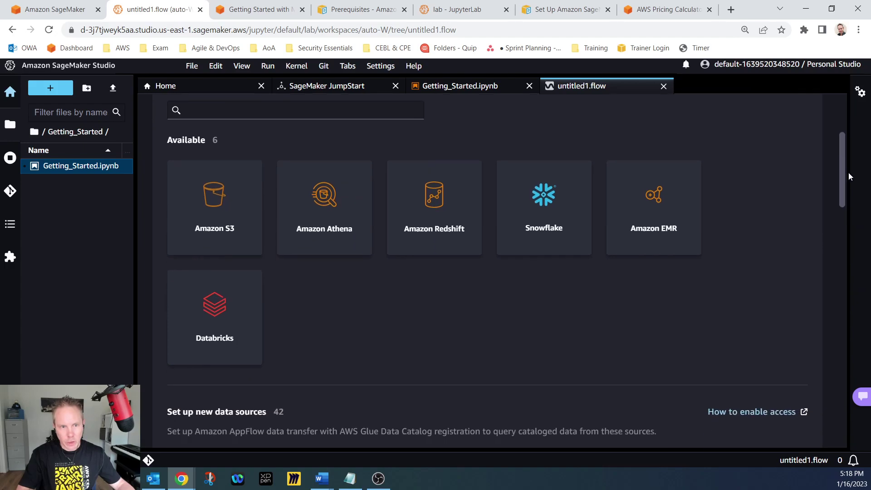
scroll(852, 209, down, 3)
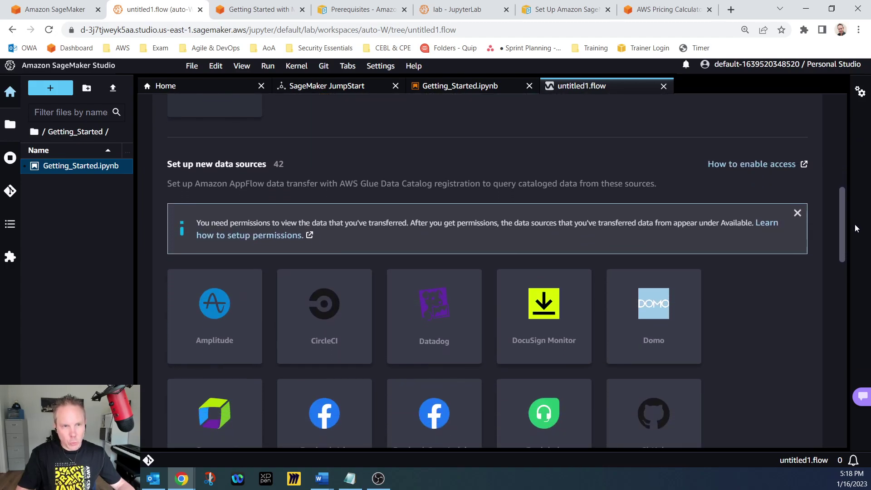
mouse_move(218, 311)
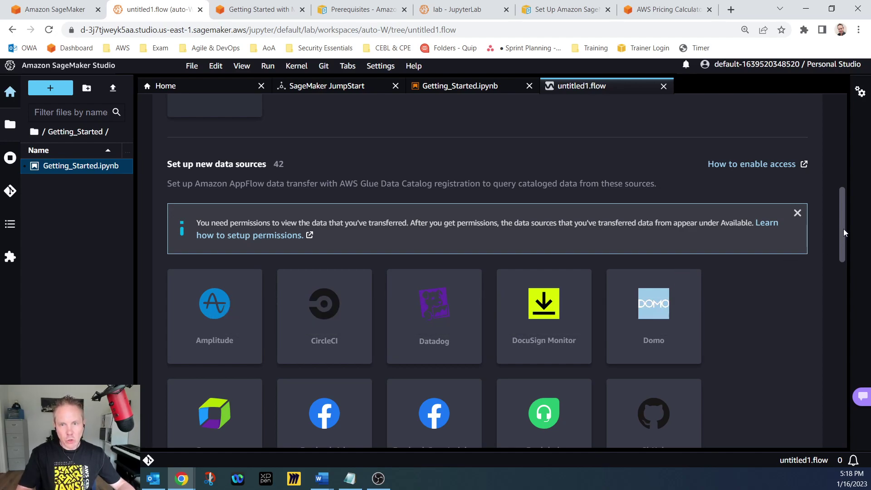
drag(844, 233, 833, 114)
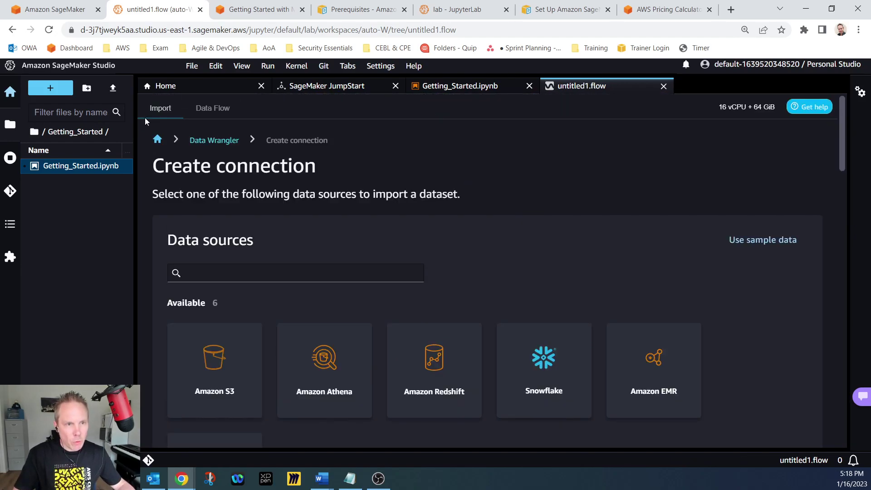
Step: Show the running instances, apps and kernel sessions, widening the list and enlarging the page for readability
click(10, 124)
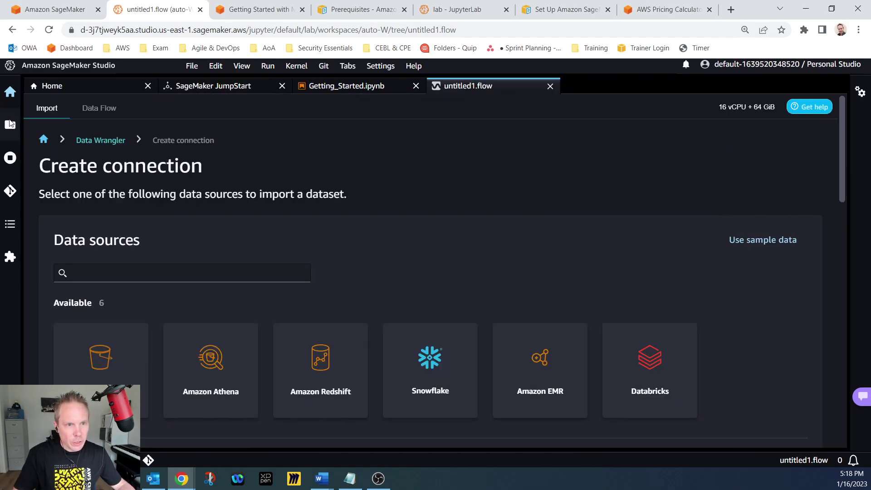
click(10, 124)
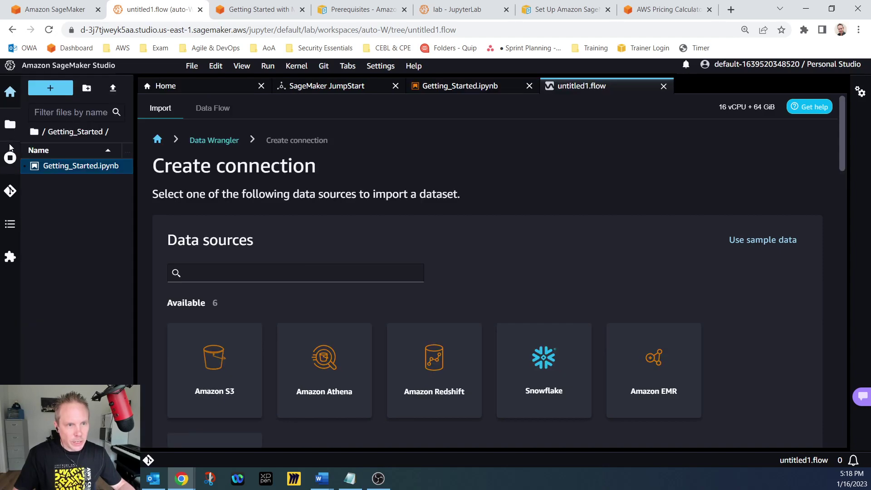
click(10, 157)
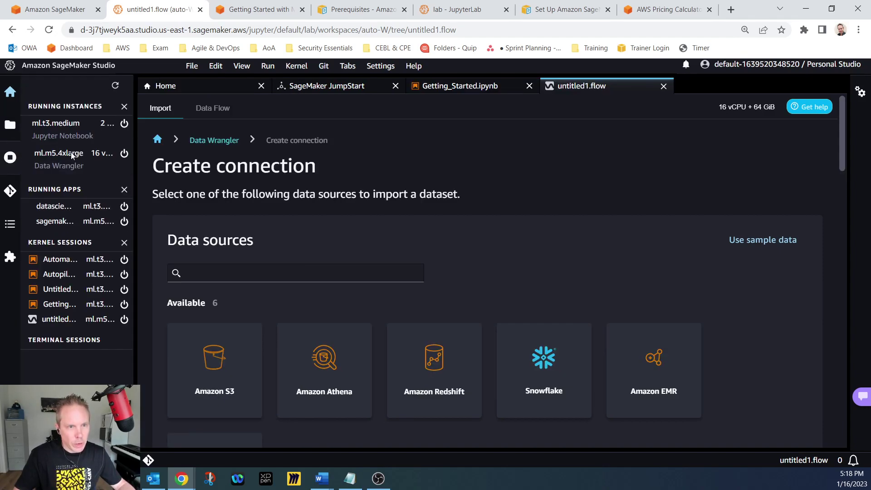
drag(135, 116, 273, 166)
key(ctrl+plus)
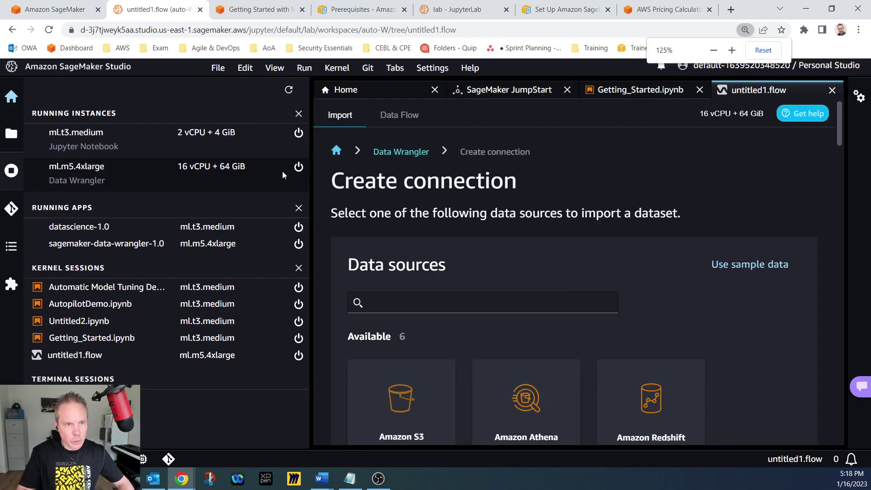
key(ctrl+plus)
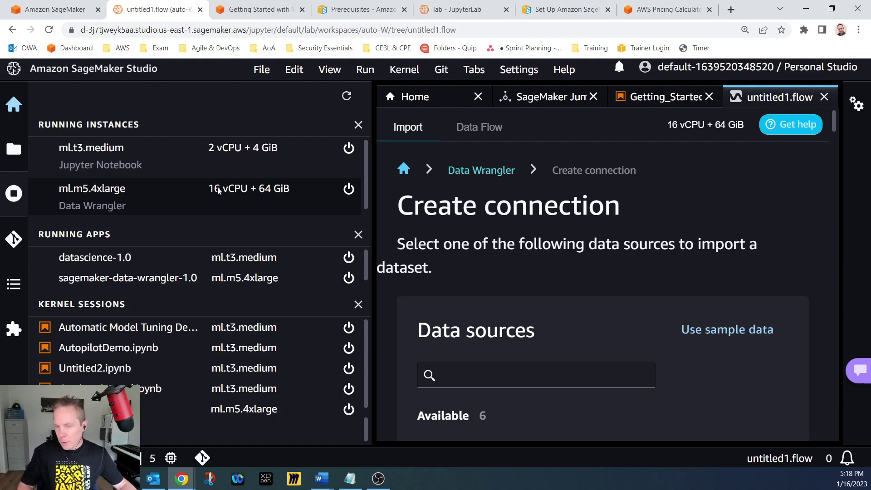
Step: Find the open AWS Pricing Calculator page and view the monthly cost in the Amazon EC2 estimate
click(359, 11)
click(283, 13)
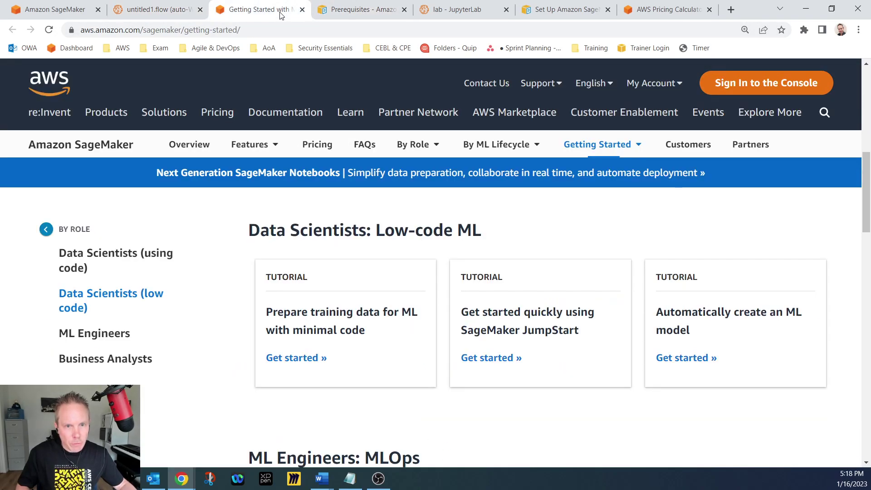
click(460, 16)
click(555, 19)
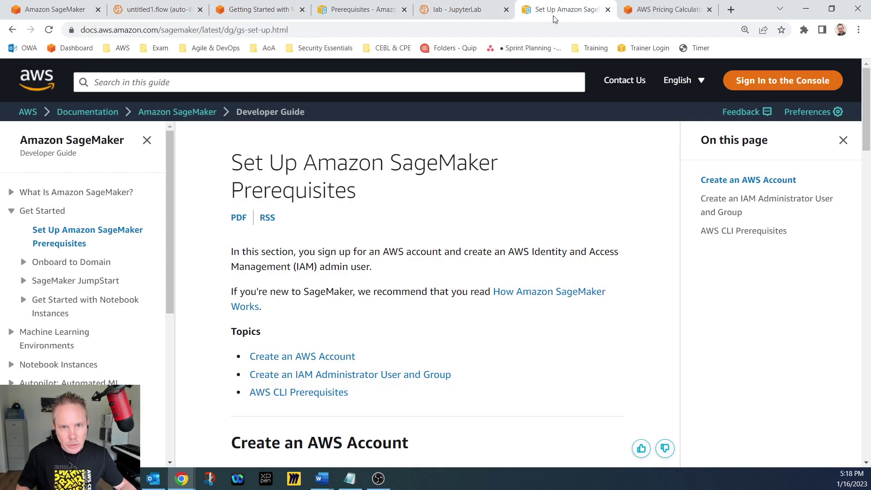
click(657, 12)
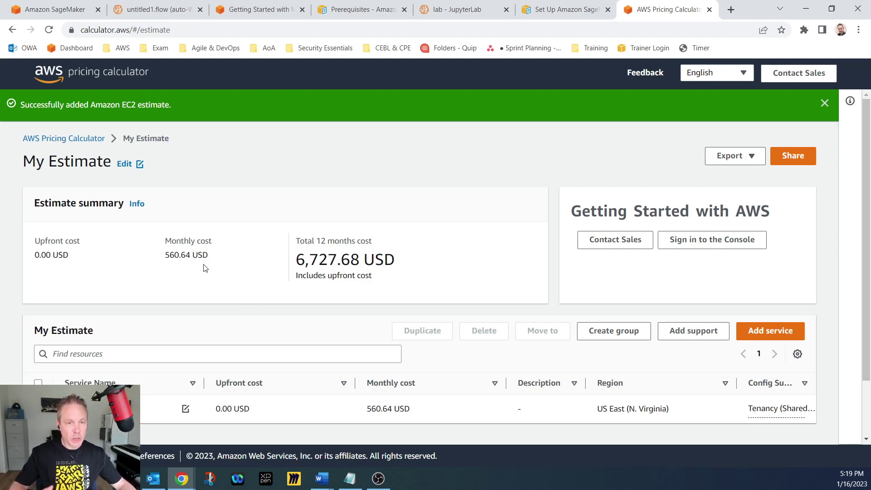
Step: Return to SageMaker Studio and shut down all processes on the ml.m5.4xlarge Data Wrangler instance
click(64, 9)
click(137, 11)
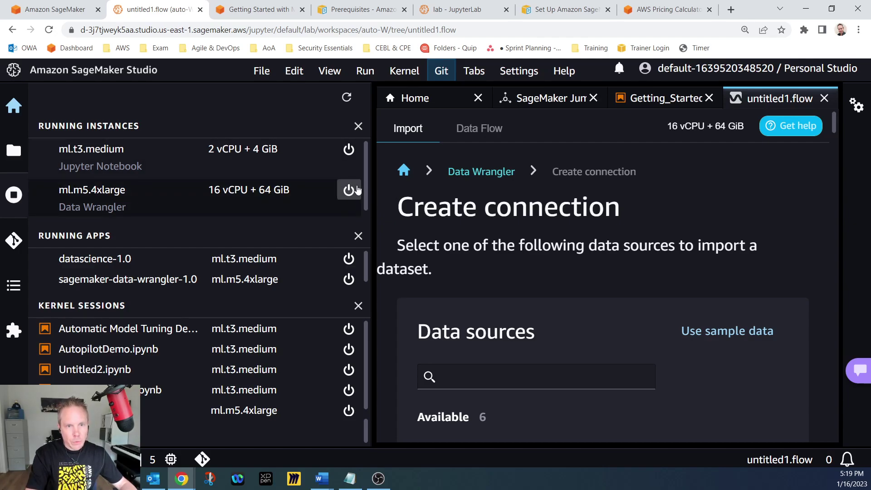
click(349, 190)
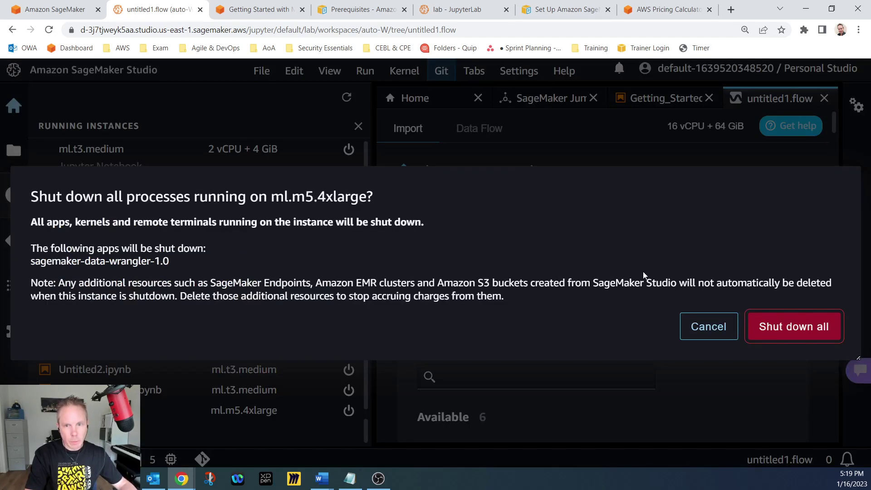
click(794, 329)
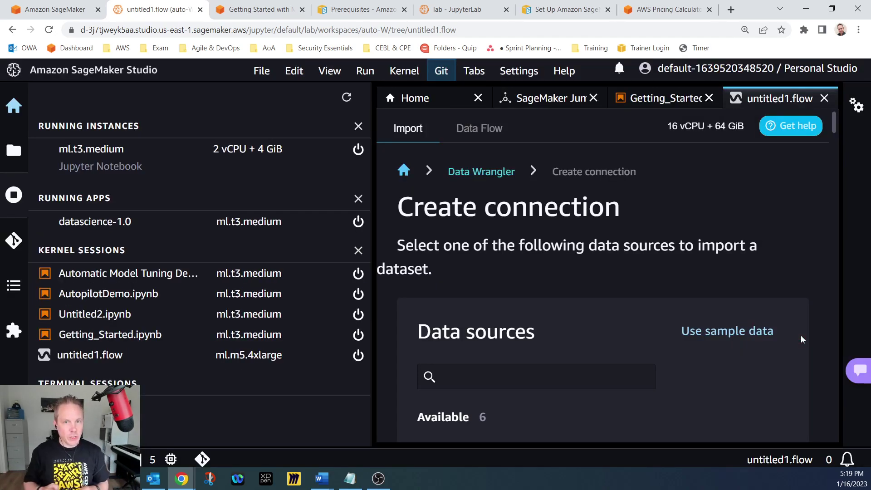
Step: Check the Home page, narrow the running instances list, and close the untitled1.flow Data Wrangler file
click(439, 106)
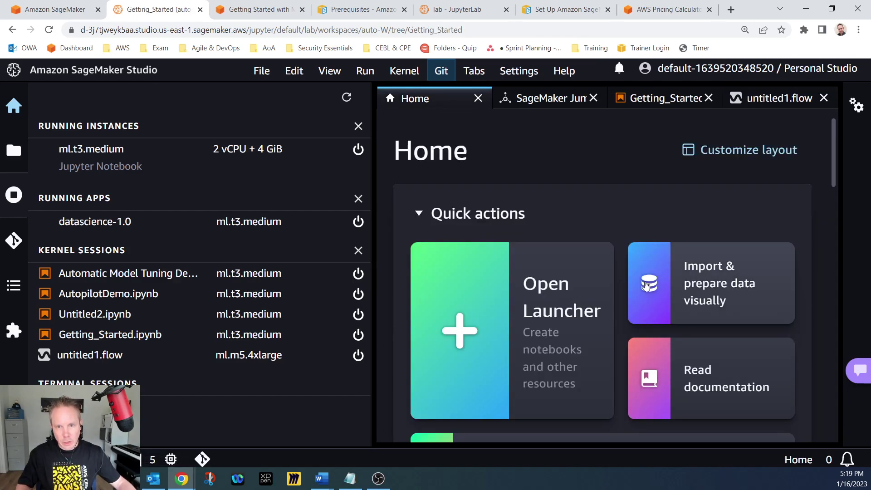
drag(372, 183, 326, 183)
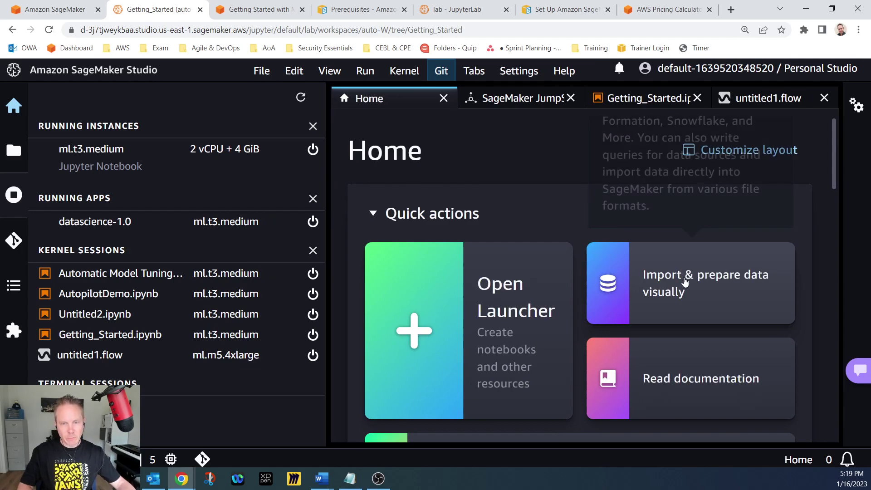
click(768, 105)
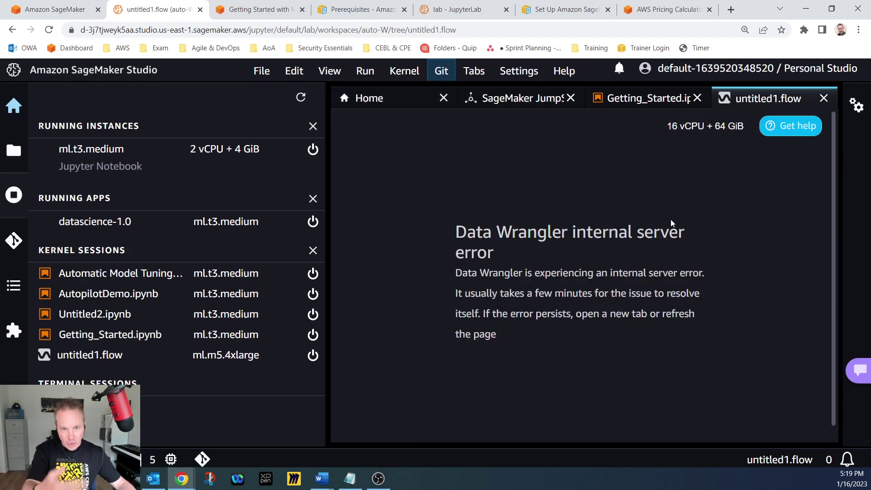
click(824, 98)
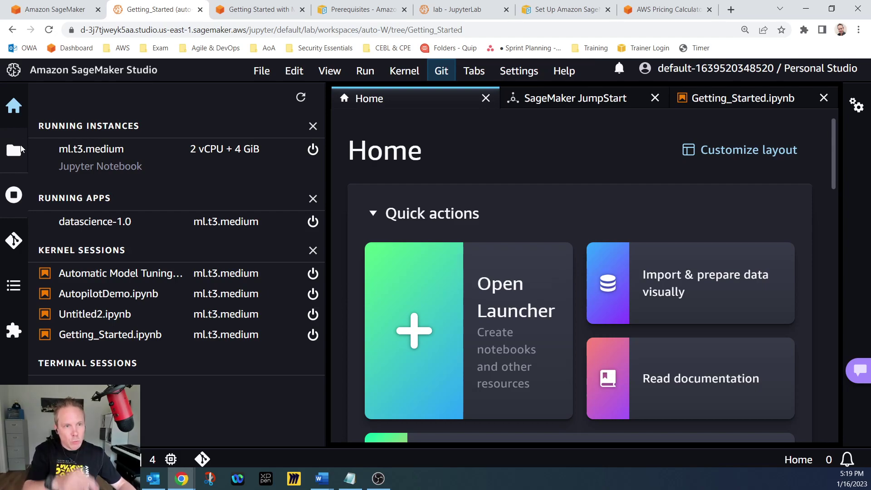
Step: Browse the files and folders in the root directory, waiting for the page if it stops responding
click(14, 150)
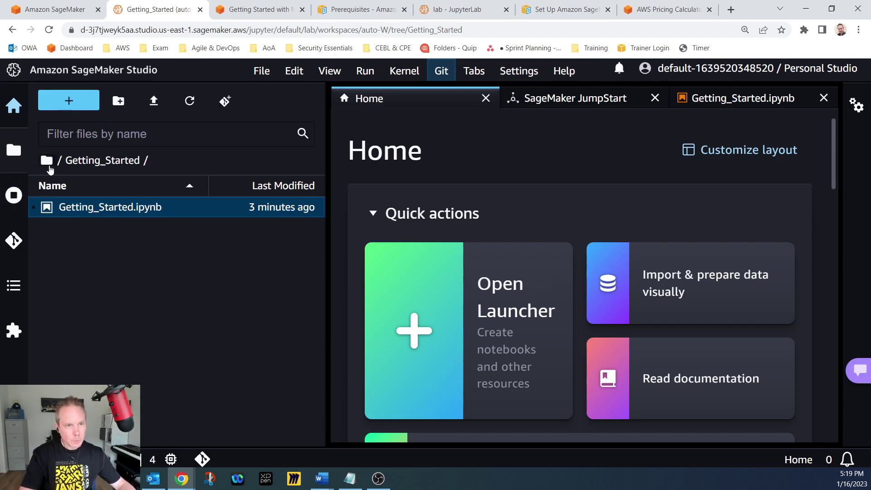
click(47, 162)
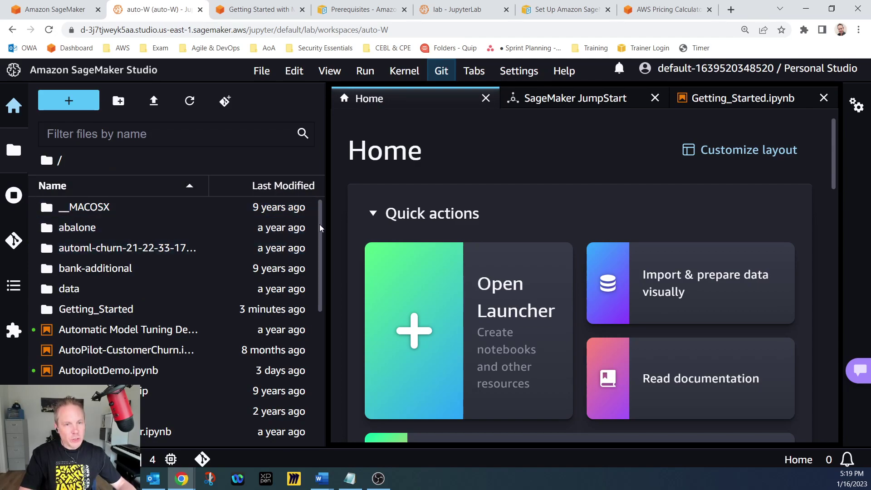
drag(320, 226, 321, 219)
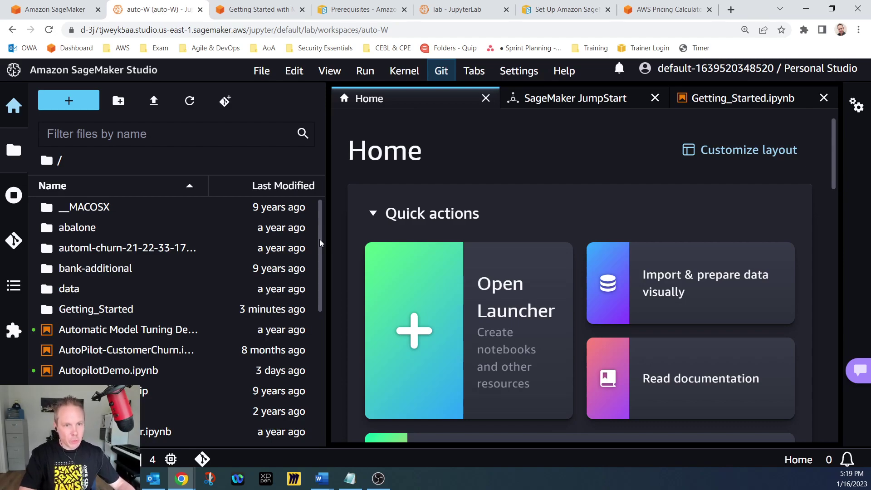
scroll(320, 250, down, 1)
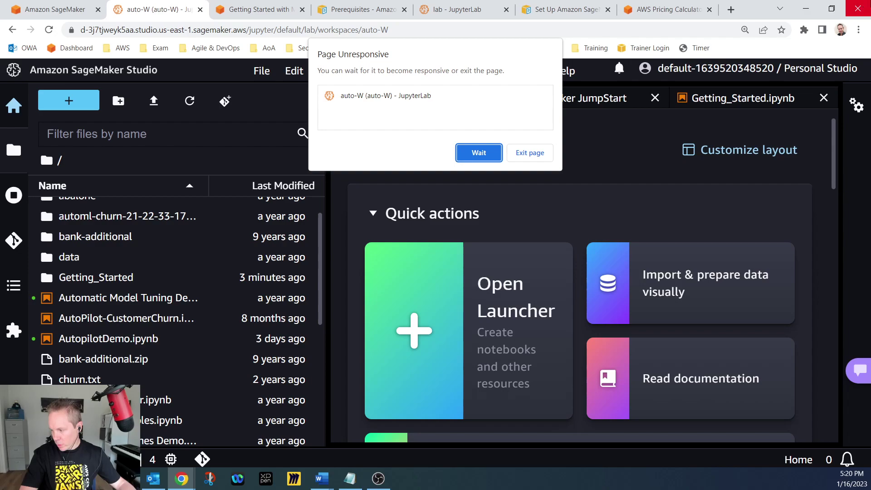
click(493, 152)
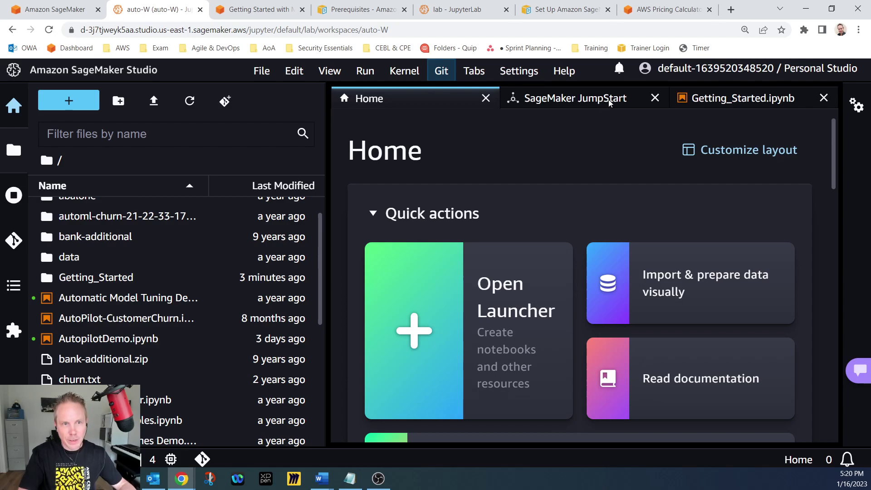
Step: Review the running instances, the Git repository options, the Getting_Started.ipynb table of contents and the extension manager
click(73, 11)
click(150, 9)
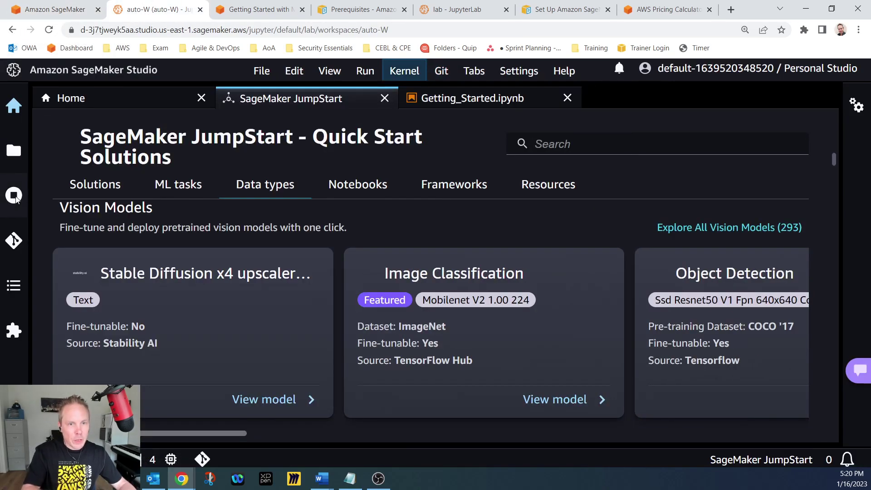
click(15, 199)
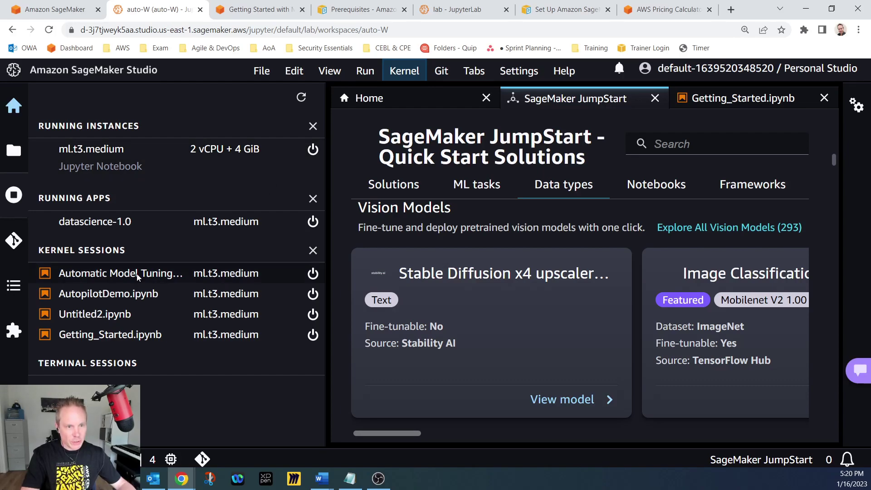
click(15, 243)
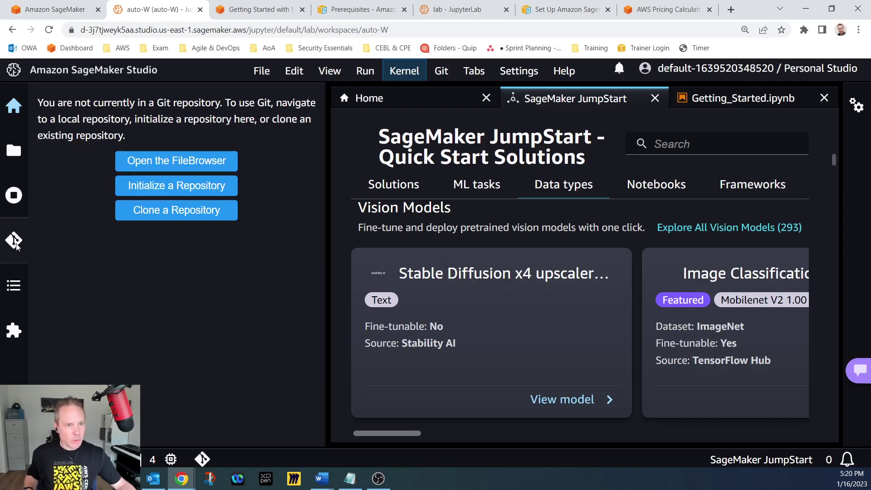
click(19, 288)
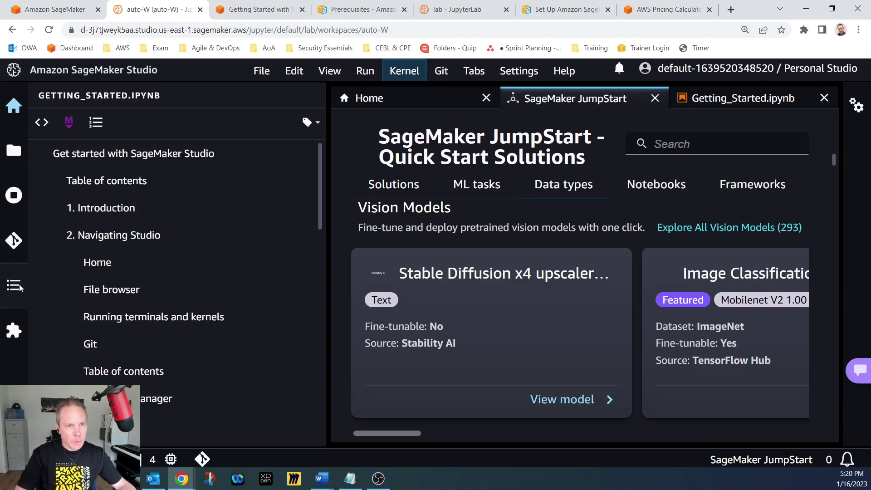
click(15, 332)
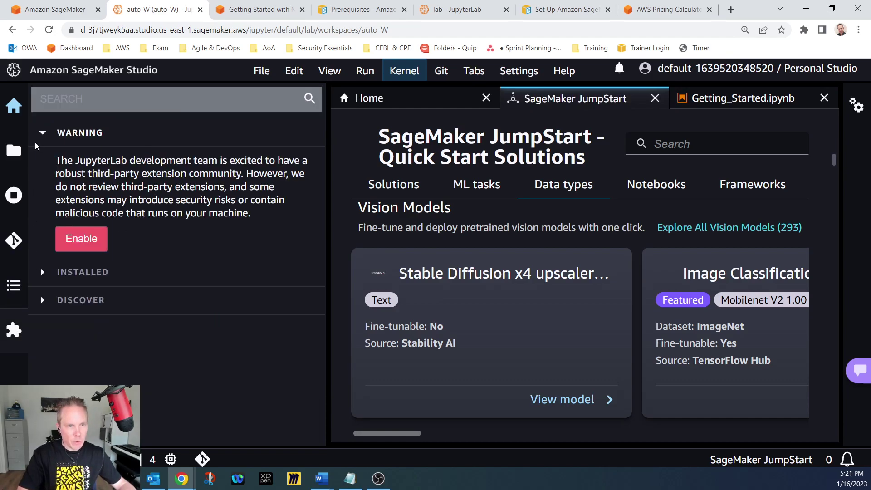
Step: Show the home navigation with the Data section expanded and reduce the page zoom to 110%
click(15, 109)
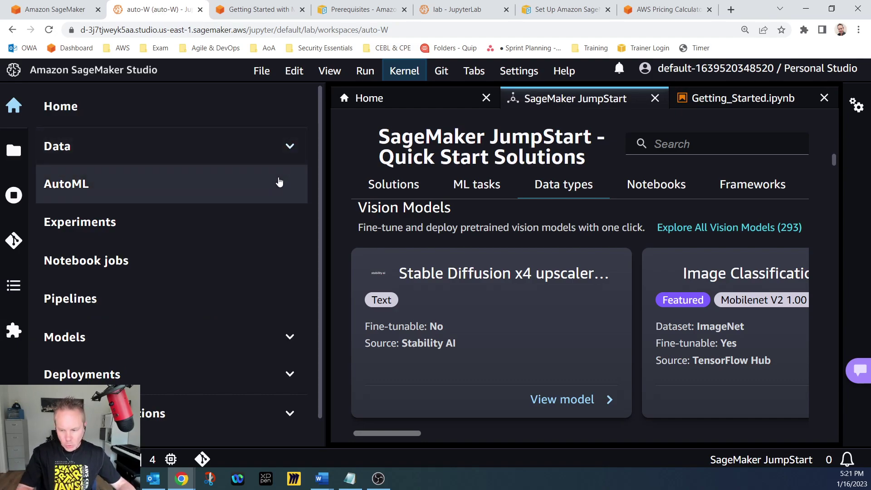
key(ctrl+minus)
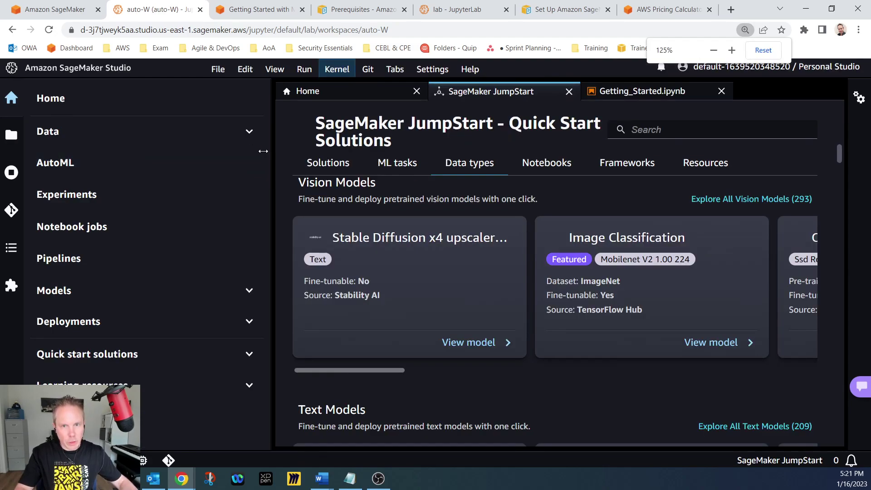
click(206, 143)
key(ctrl+minus)
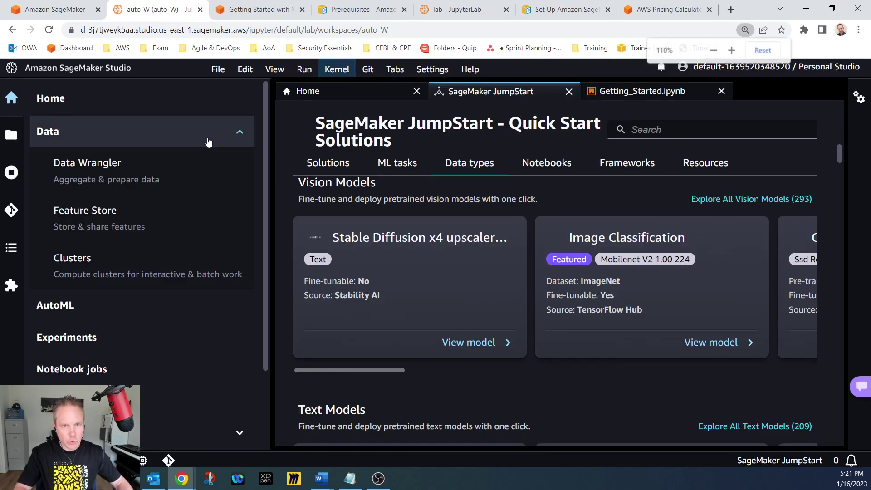
Step: Close the Getting_Started notebook and the SageMaker JumpStart page, leaving only Home open
click(631, 84)
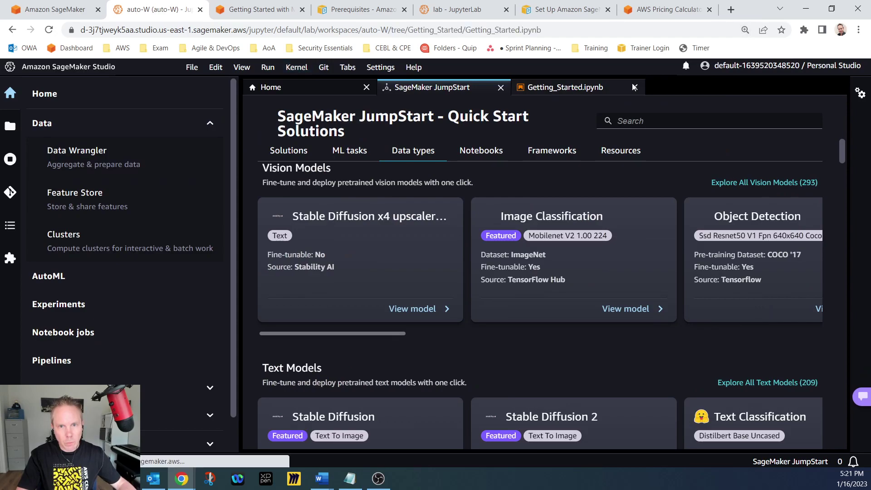
click(635, 88)
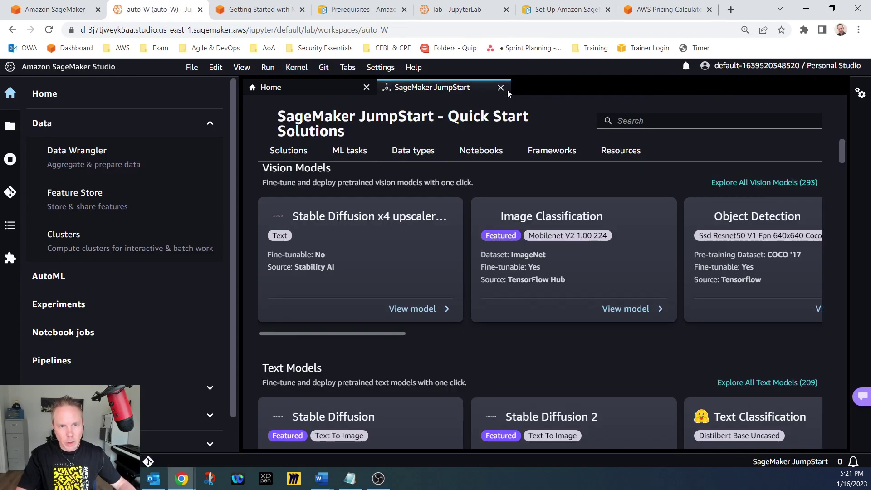
click(501, 88)
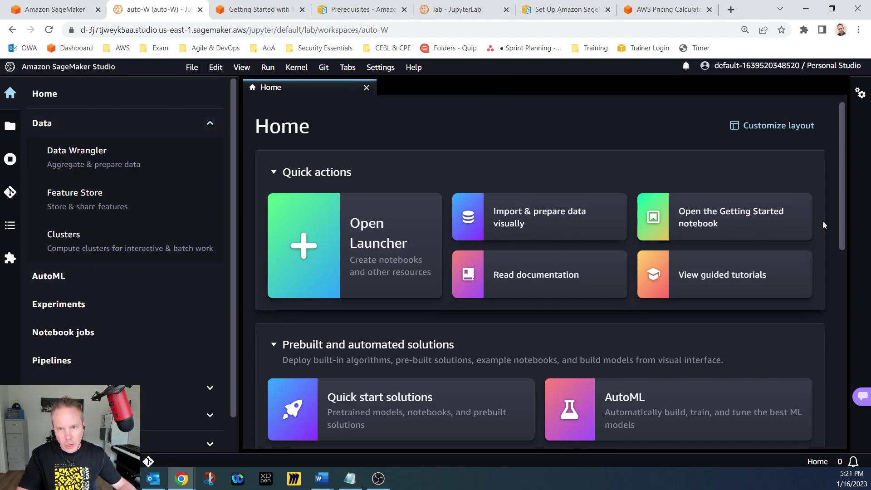
Step: Open AutoML from the prebuilt and automated solutions on Home and review the list of Autopilot experiments
scroll(843, 190, down, 3)
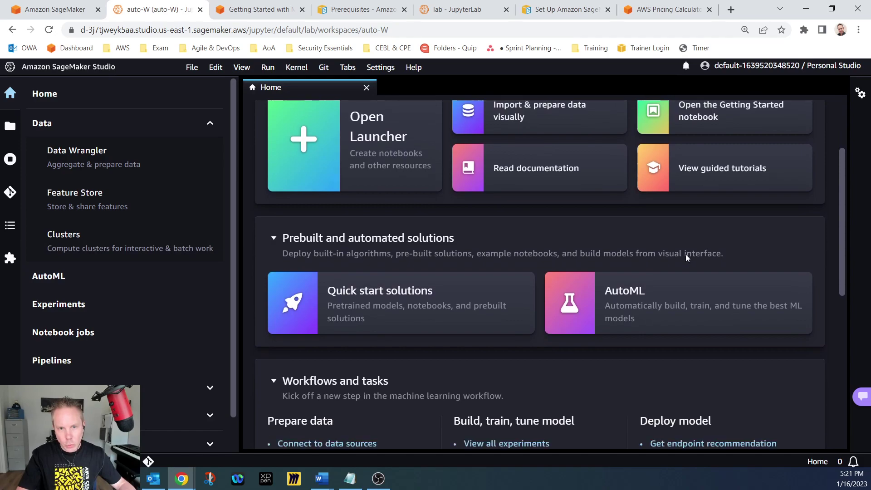
click(632, 293)
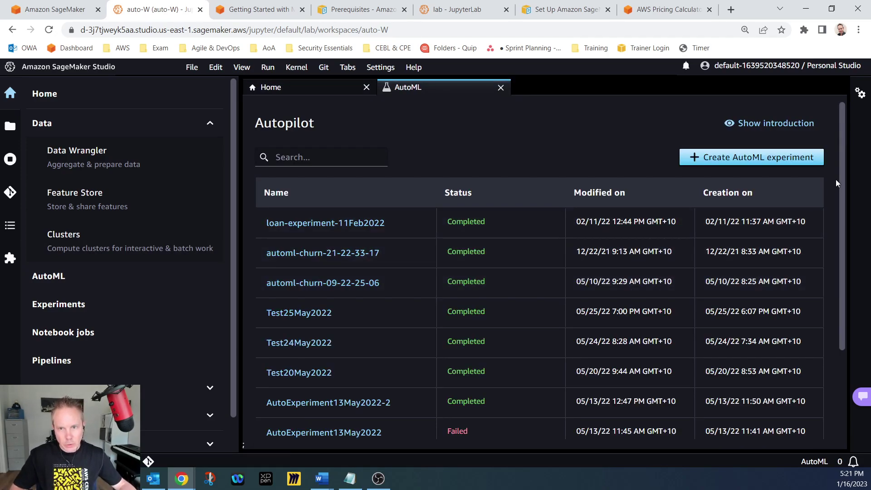
drag(843, 172, 846, 155)
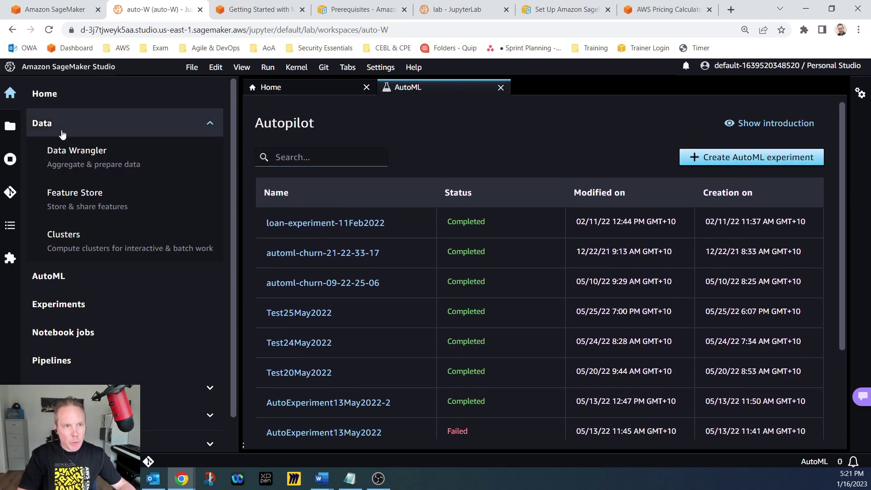
Step: Open AutoPilot-CustomerChurn.ipynb from the root folder and find the cell that launches the Autopilot job with 20 candidates
click(15, 128)
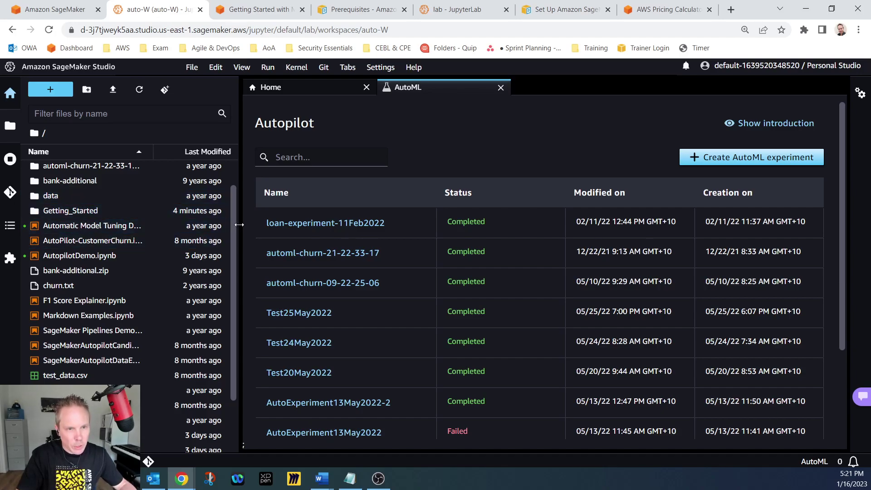
scroll(235, 221, down, 1)
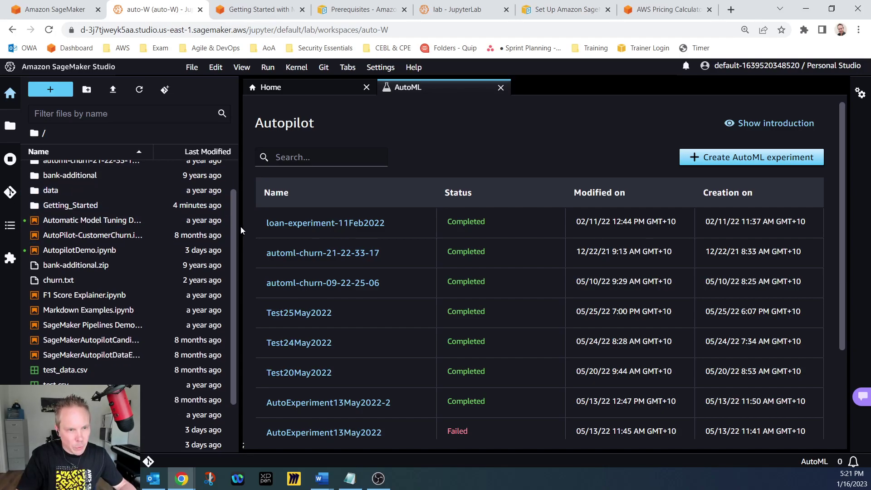
double_click(115, 233)
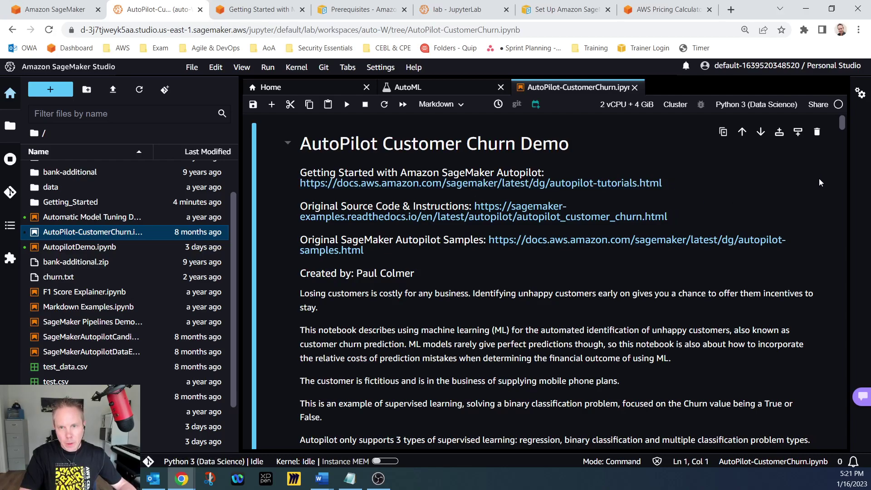
drag(844, 124, 869, 243)
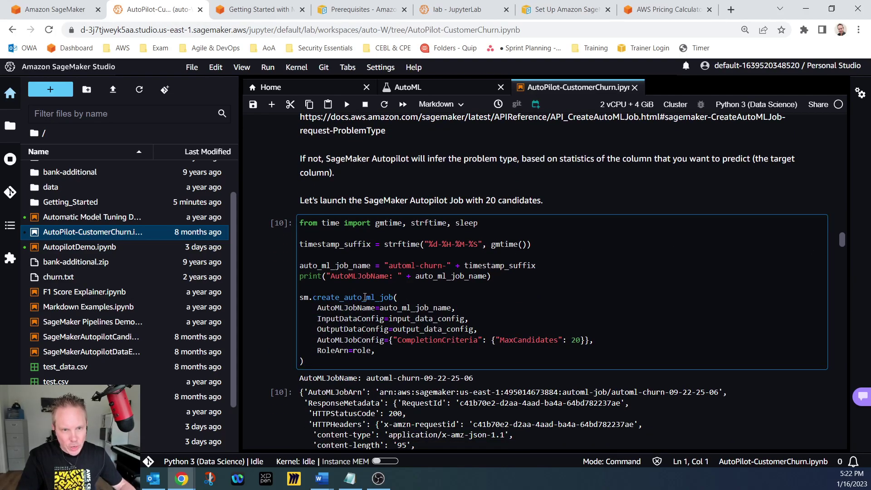